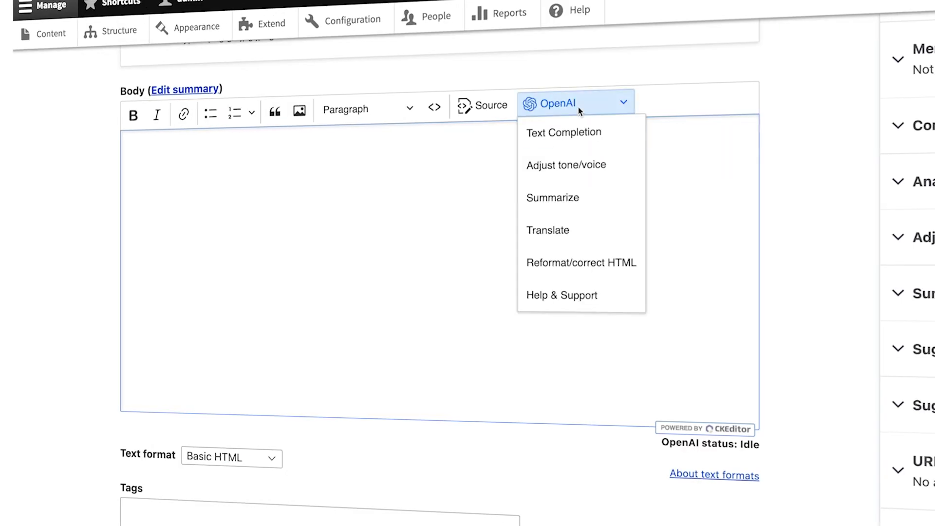
# - Generate Body text with OpenAI Text Completion using the prompt "Write a blog post about “getting started with Views in Drupal”"
pyautogui.click(563, 132)
pyautogui.write('Write a blog post about “getting started with Views in Drupal”')
pyautogui.click(164, 232)
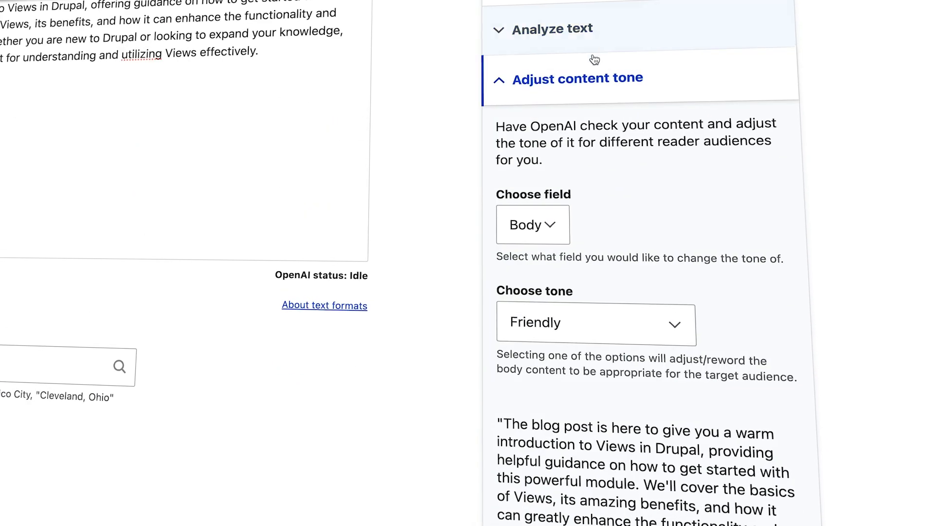
# - Generate a summary of the Body field with the Summarize text tool
pyautogui.click(526, 221)
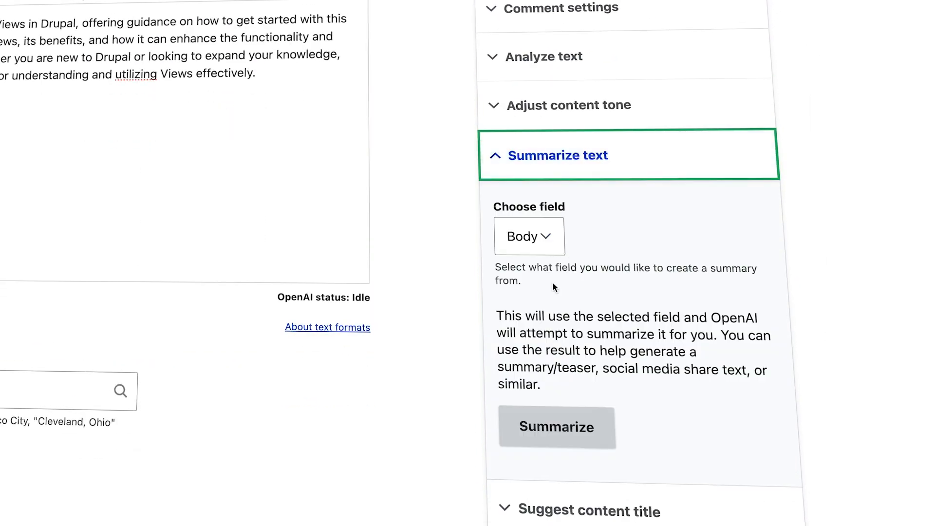
pyautogui.click(545, 425)
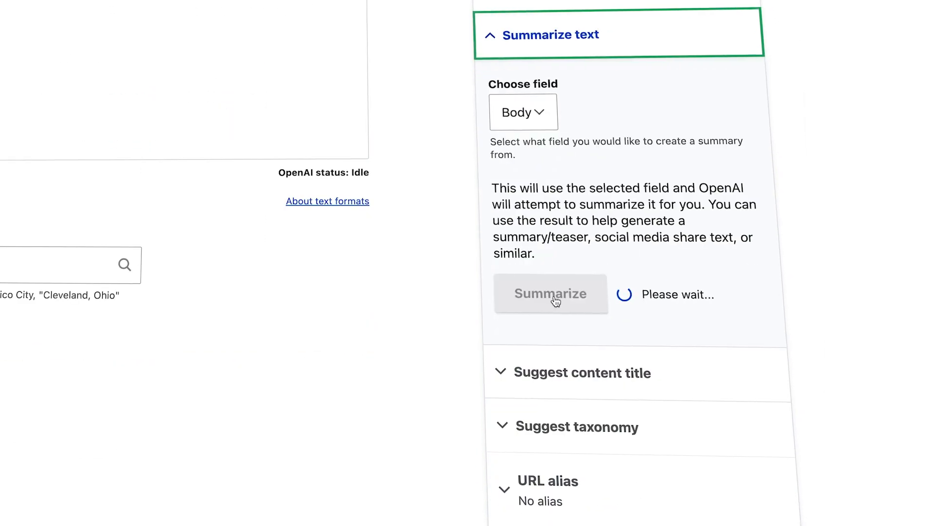
pyautogui.click(529, 44)
pyautogui.click(548, 99)
pyautogui.click(549, 99)
pyautogui.click(547, 41)
pyautogui.click(545, 41)
pyautogui.click(534, 99)
pyautogui.click(548, 280)
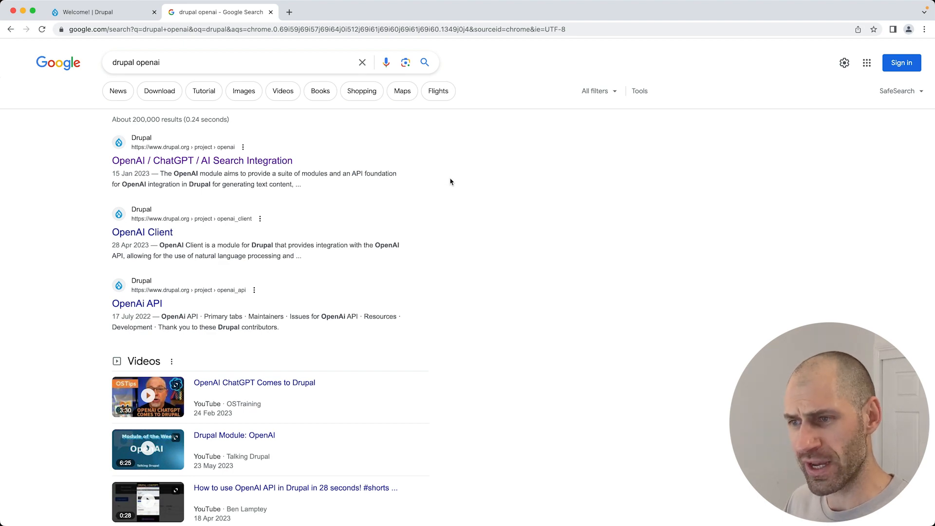
# - Review the Drupal OpenAI modules in the search results and open the OpenAI / ChatGPT / AI Search Integration project page
pyautogui.scroll(-4, 450, 181)
pyautogui.scroll(4, 447, 184)
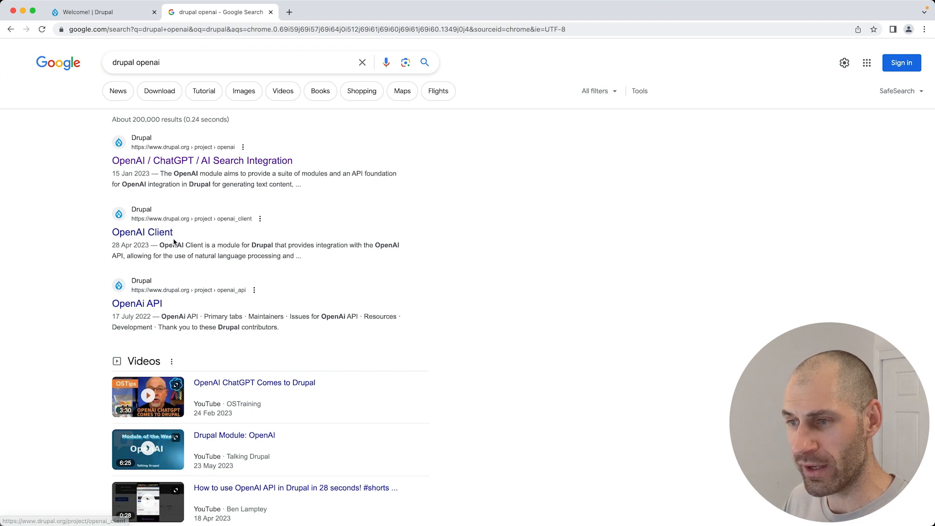
pyautogui.scroll(-5, 204, 273)
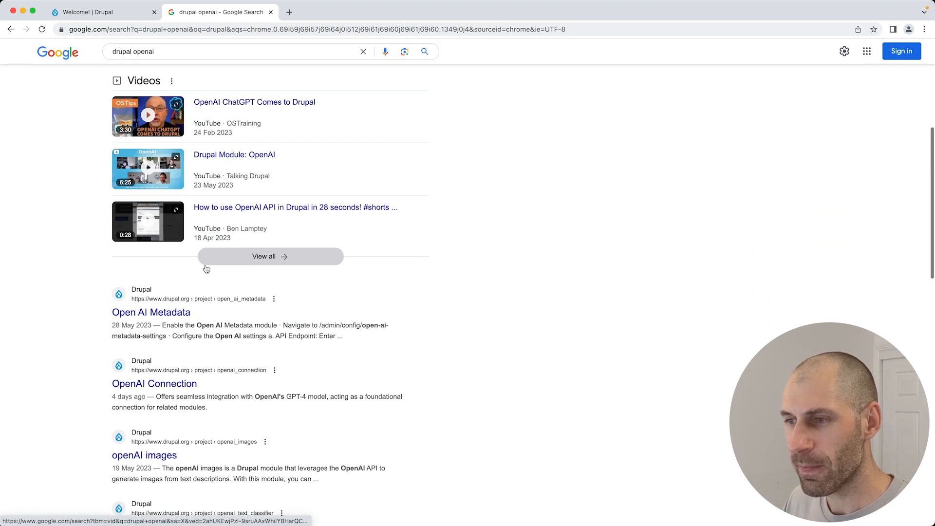
pyautogui.scroll(-1, 165, 385)
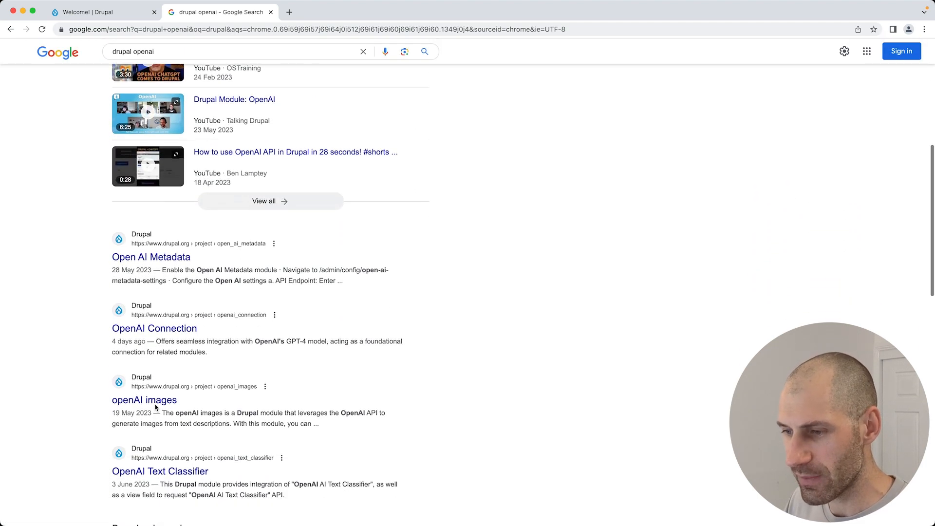
pyautogui.scroll(-3, 156, 407)
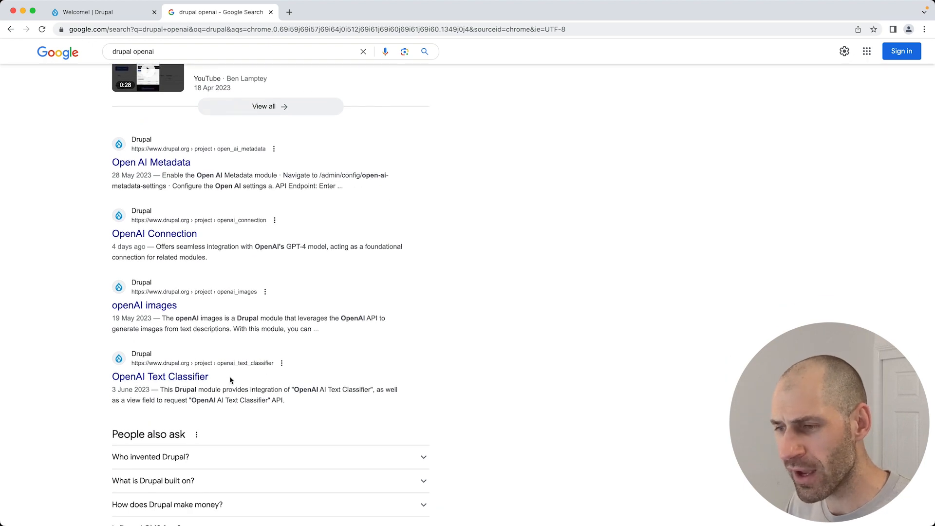
pyautogui.scroll(-2, 214, 350)
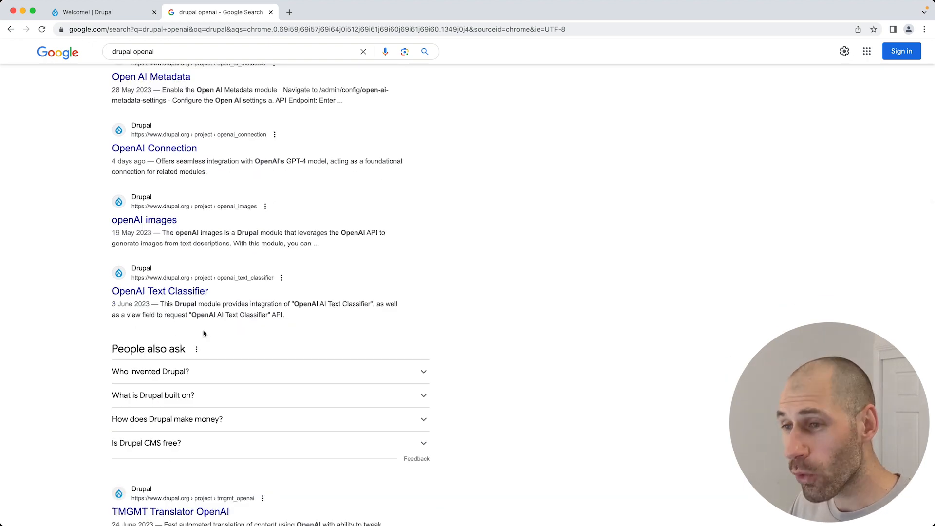
pyautogui.scroll(11, 204, 333)
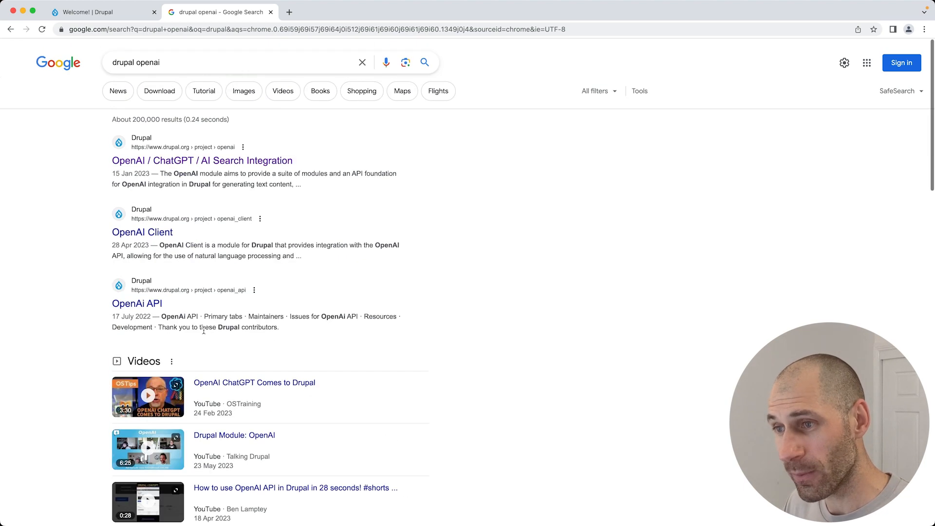
pyautogui.click(218, 164)
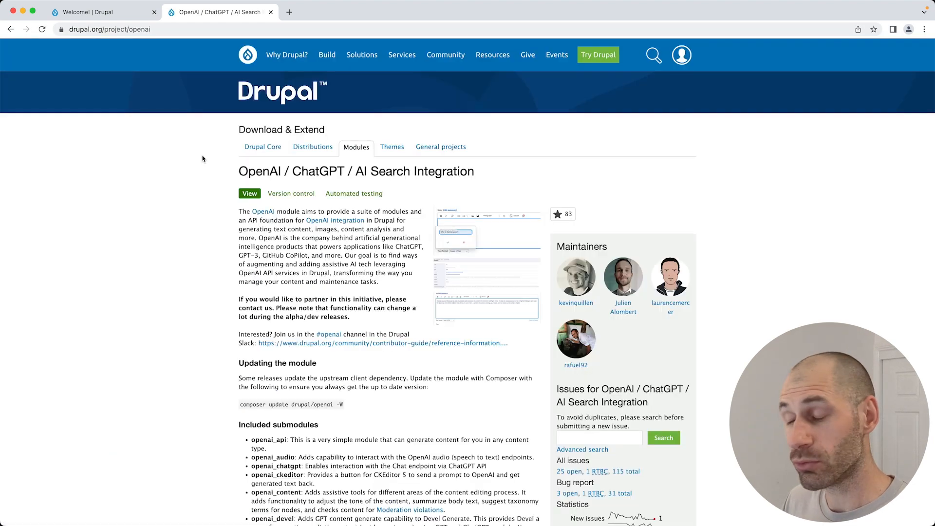
# - Copy the 1.0.0-alpha14 install command from the project page and run composer require 'drupal/openai:^1.0@alpha' in the terminal
pyautogui.scroll(-5, 215, 214)
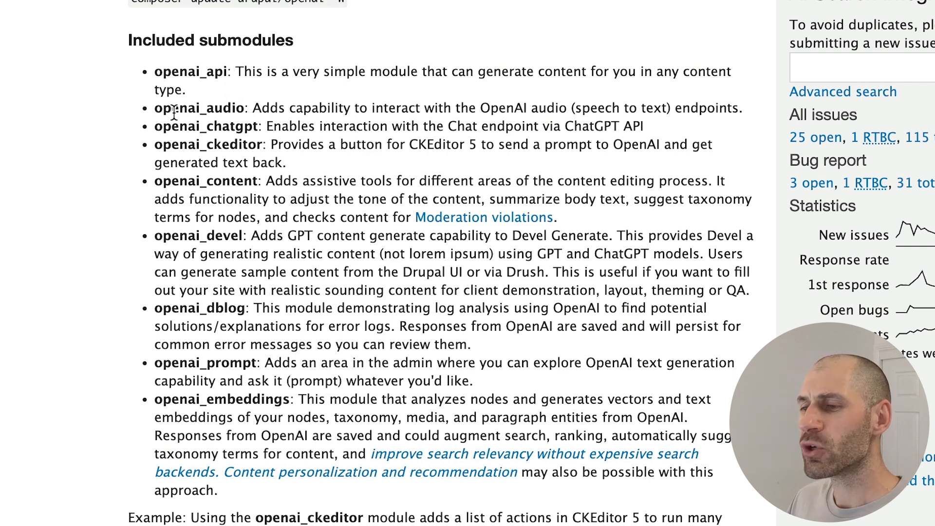
pyautogui.scroll(-1, 174, 109)
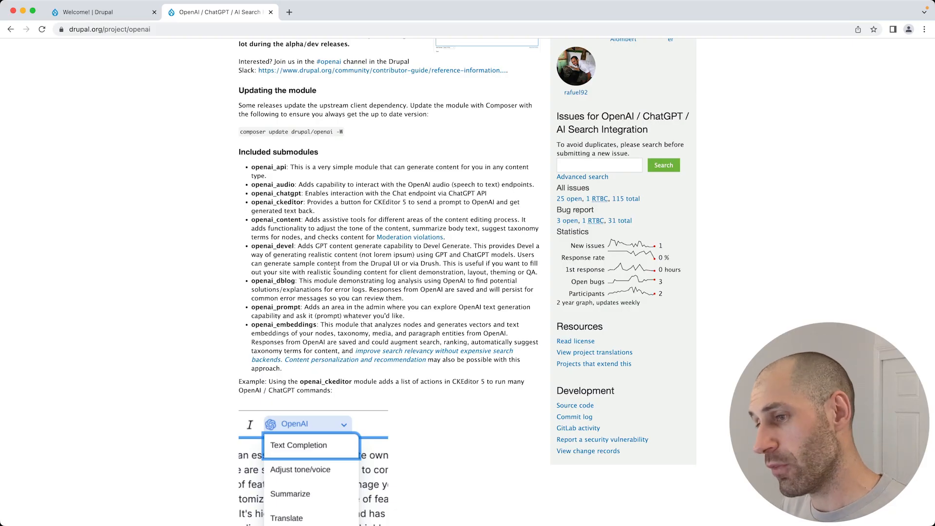
pyautogui.scroll(-20, 347, 277)
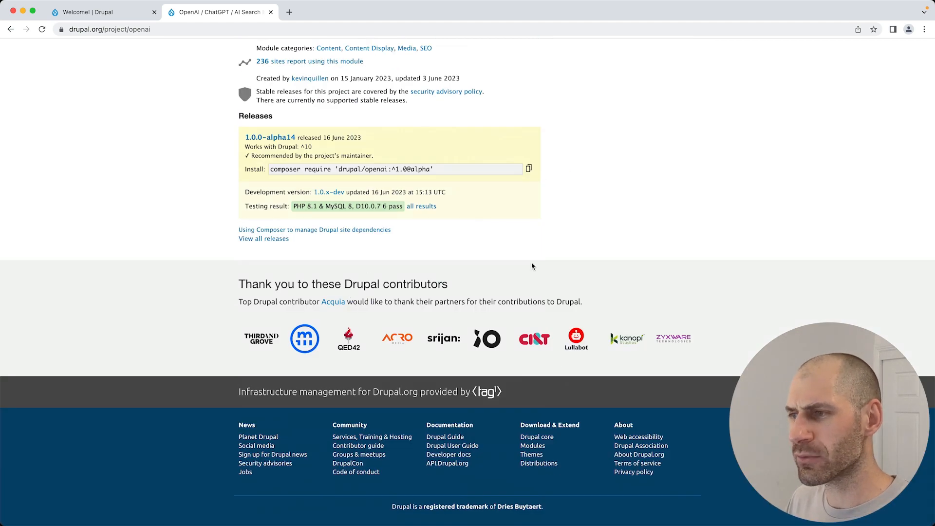
pyautogui.click(530, 169)
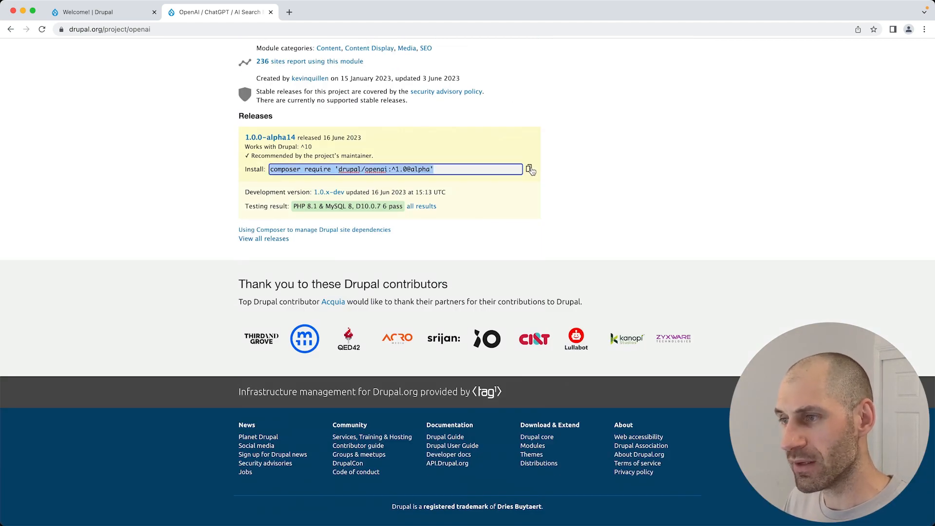
pyautogui.press('super+Tab')
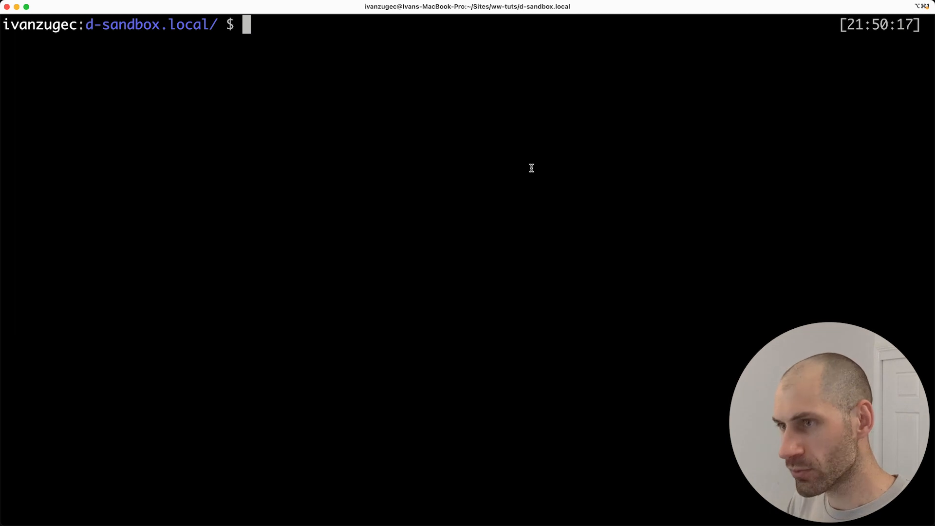
pyautogui.press('super+v')
pyautogui.press('Return')
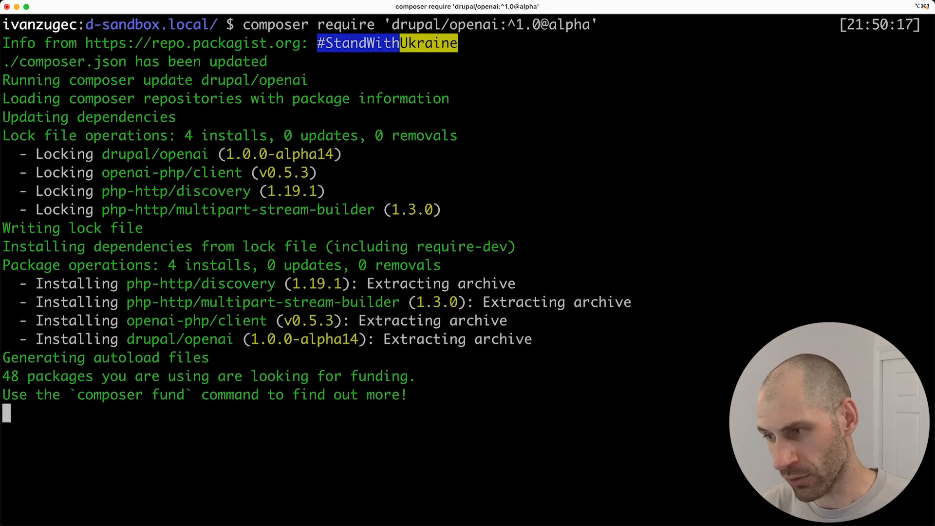
# - Switch back to the Drupal site in the browser and filter its Extend module list by "openai"
pyautogui.press('super+Tab')
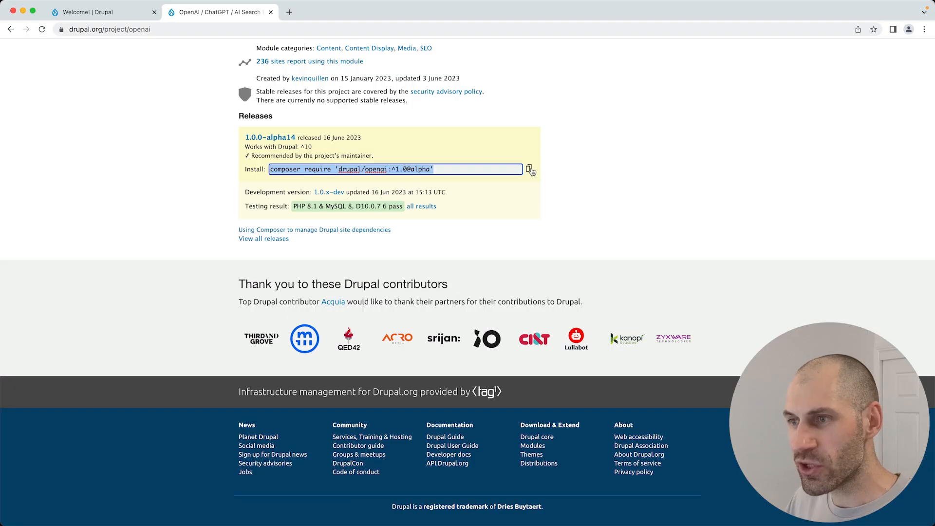
pyautogui.click(93, 14)
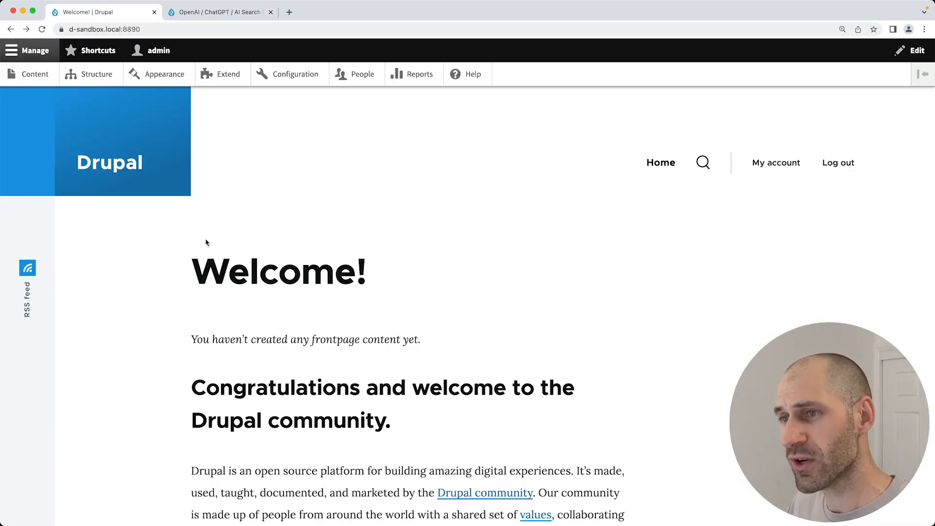
pyautogui.click(225, 74)
pyautogui.click(124, 286)
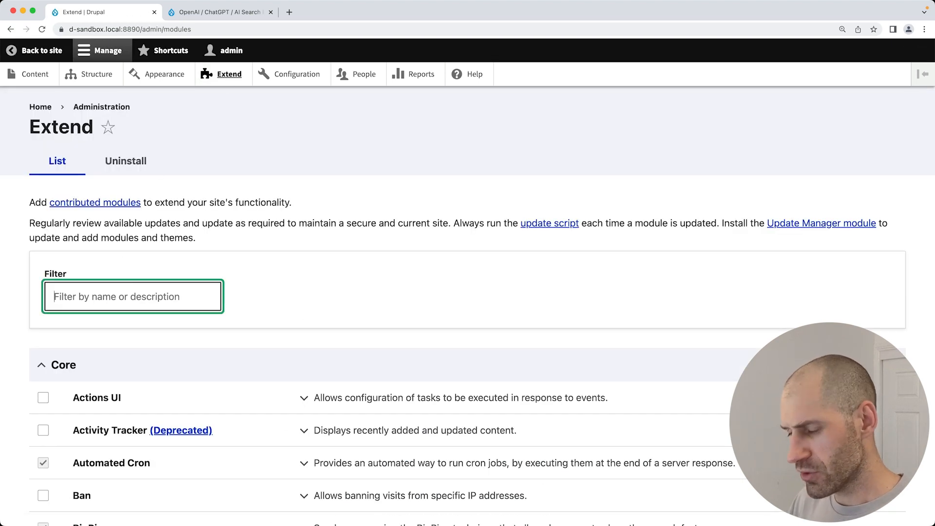
pyautogui.write('openai')
# - Install the OpenAI Content Tools and OpenAI CKEditor integration modules, accepting the required OpenAI module
pyautogui.scroll(-5, 124, 292)
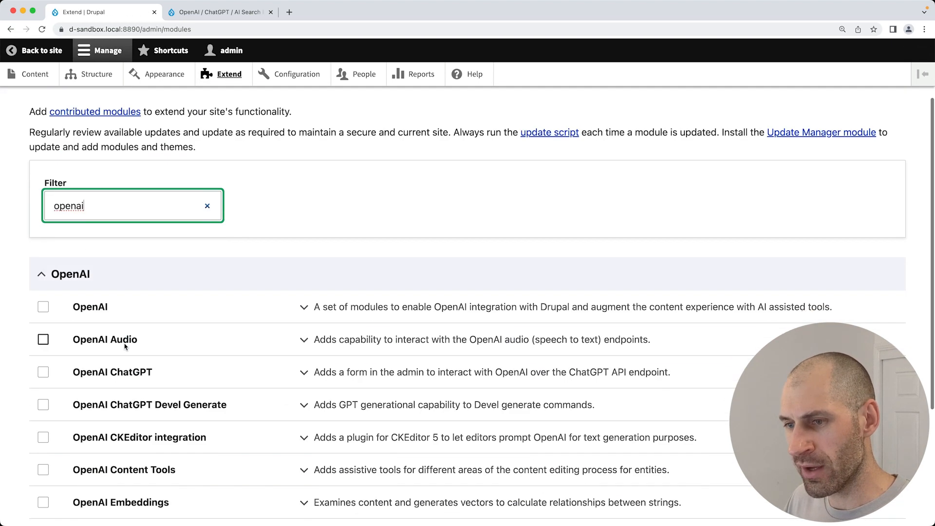
pyautogui.click(125, 303)
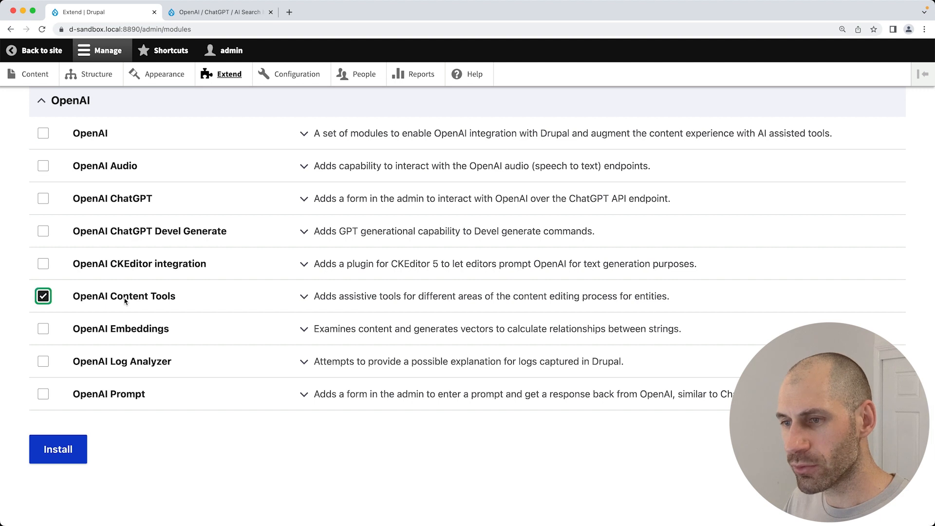
pyautogui.click(163, 267)
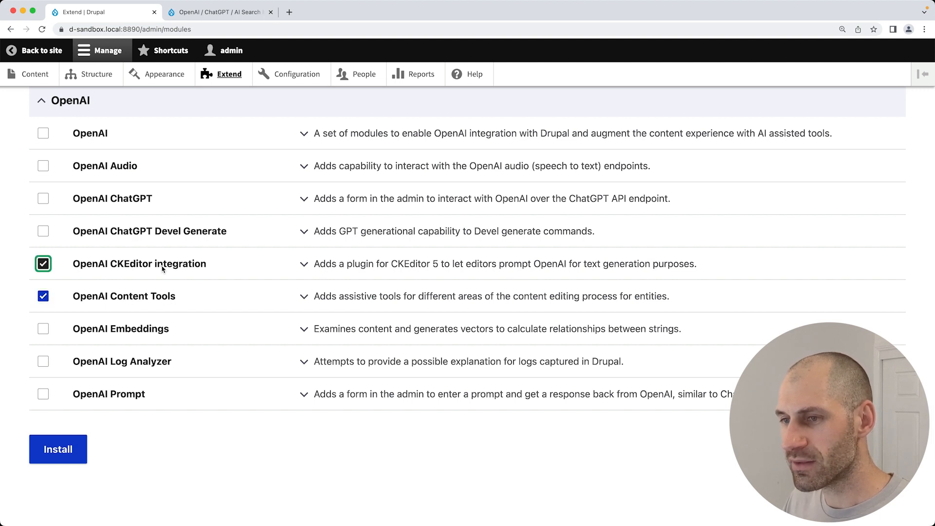
pyautogui.click(79, 454)
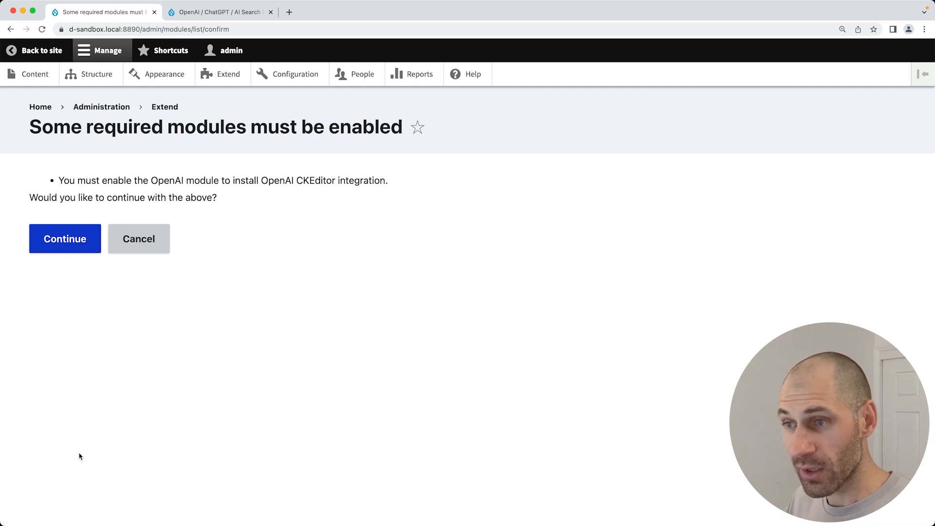
pyautogui.click(60, 241)
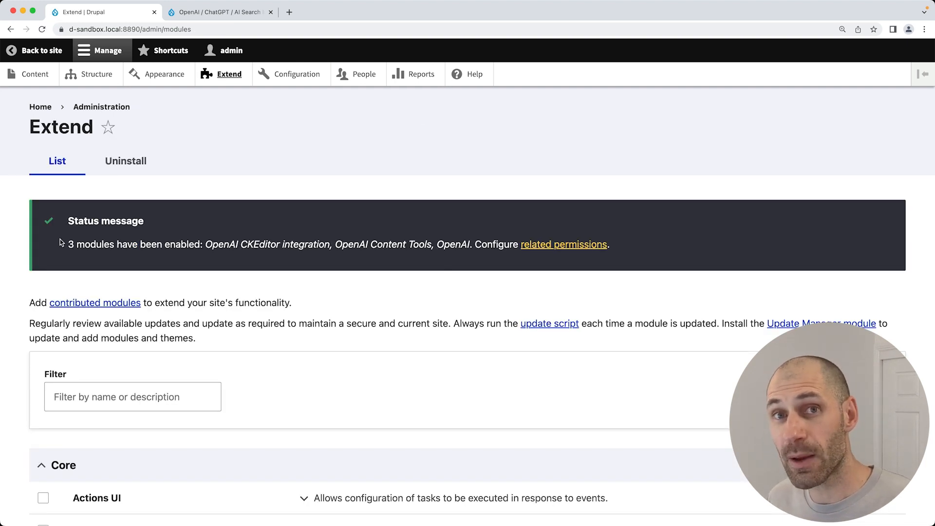
# - Open the site's Configuration page and locate its OpenAI section
pyautogui.click(294, 74)
pyautogui.scroll(-10, 129, 395)
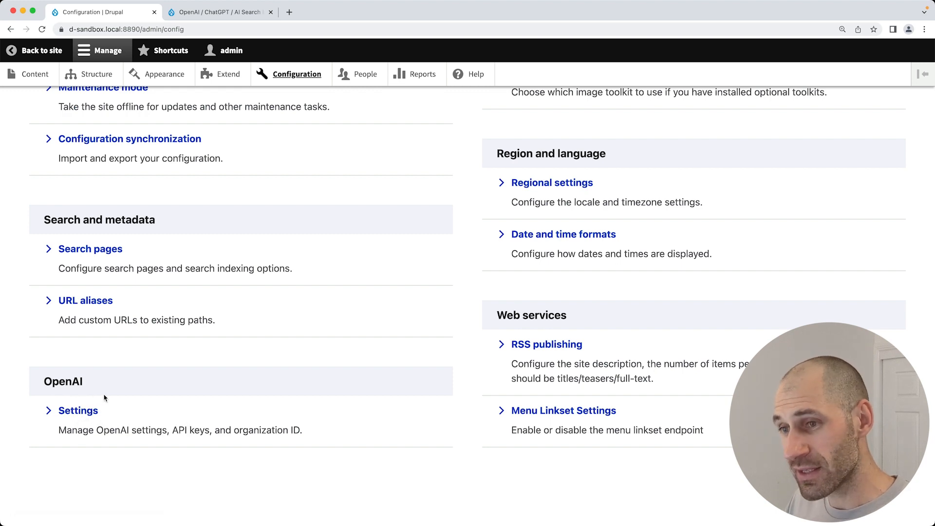
pyautogui.scroll(8, 104, 396)
pyautogui.click(89, 304)
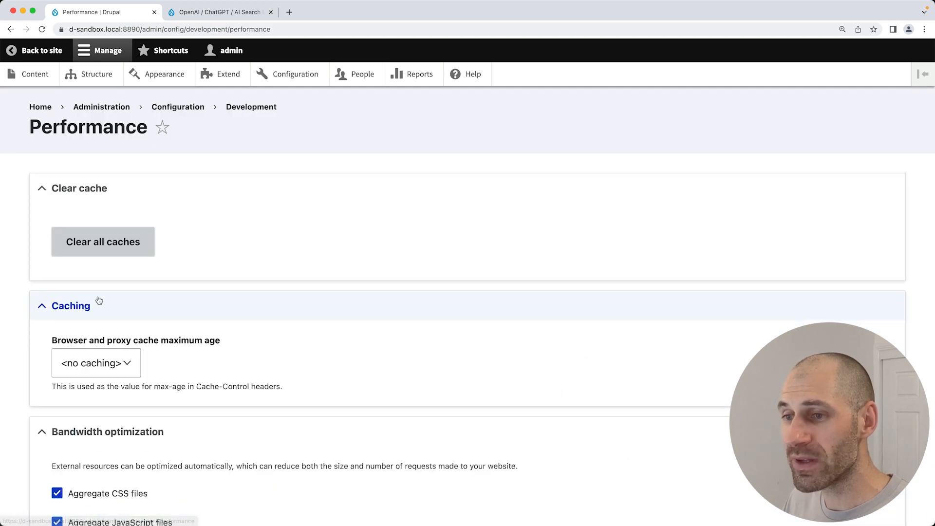
pyautogui.press('super+[')
pyautogui.scroll(-8, 133, 250)
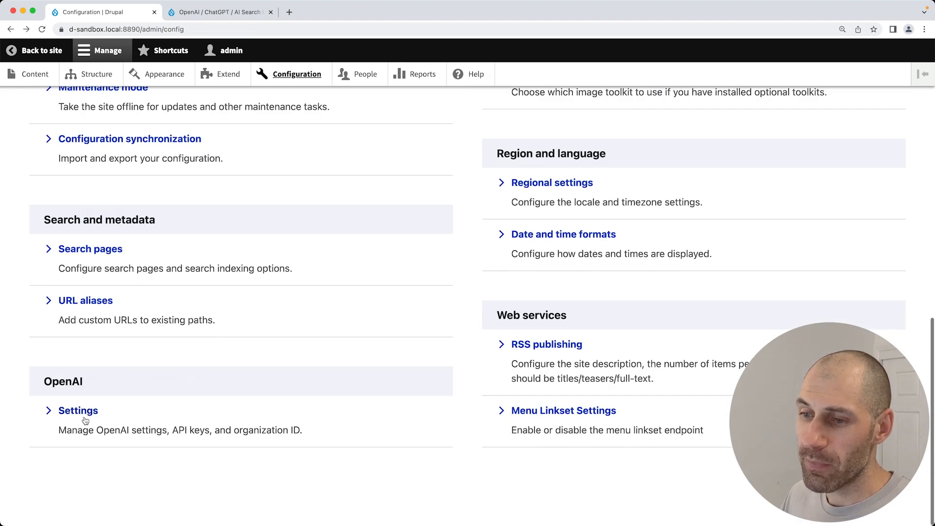
# - Open the OpenAI settings and look over the API Key and Organization name/ID fields
pyautogui.click(79, 411)
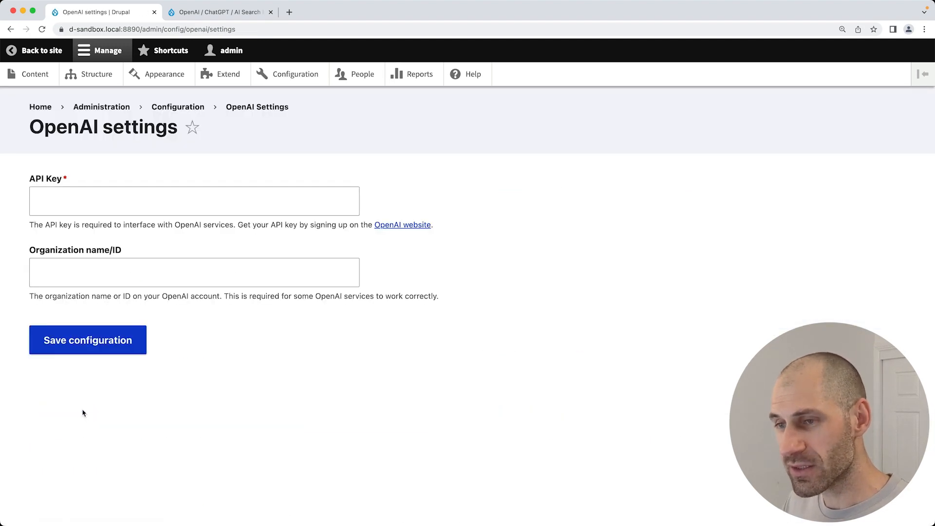
pyautogui.click(164, 205)
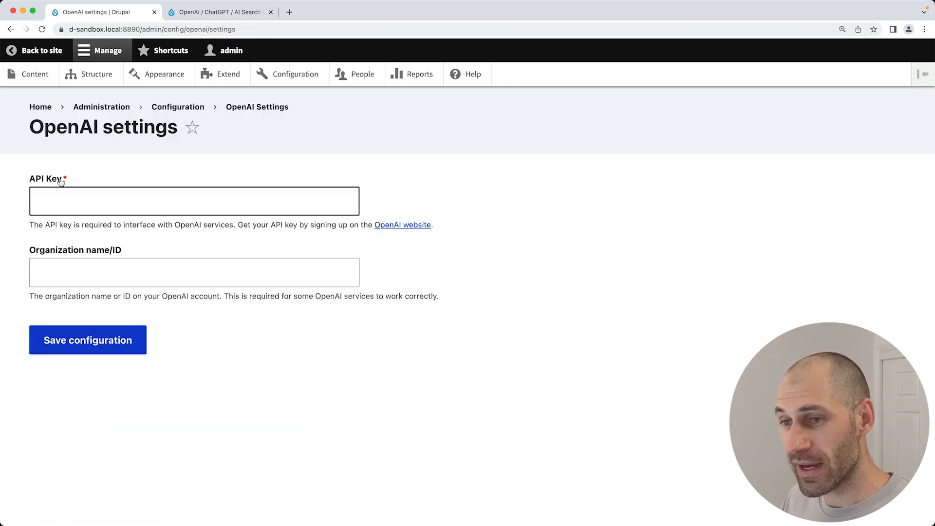
pyautogui.click(109, 259)
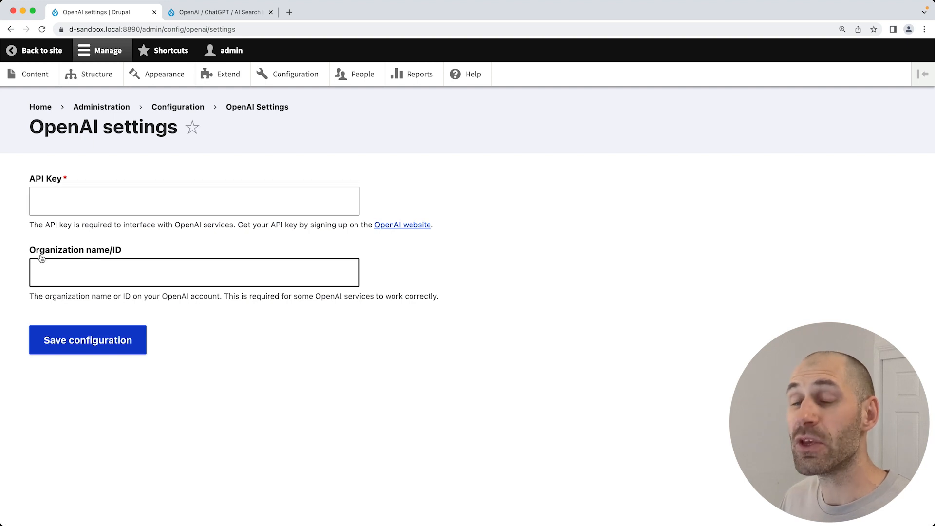
# - Open the linked OpenAI website in a separate tab, log in, and enter the API platform
pyautogui.keyDown('super'); pyautogui.click(403, 229); pyautogui.keyUp('super')
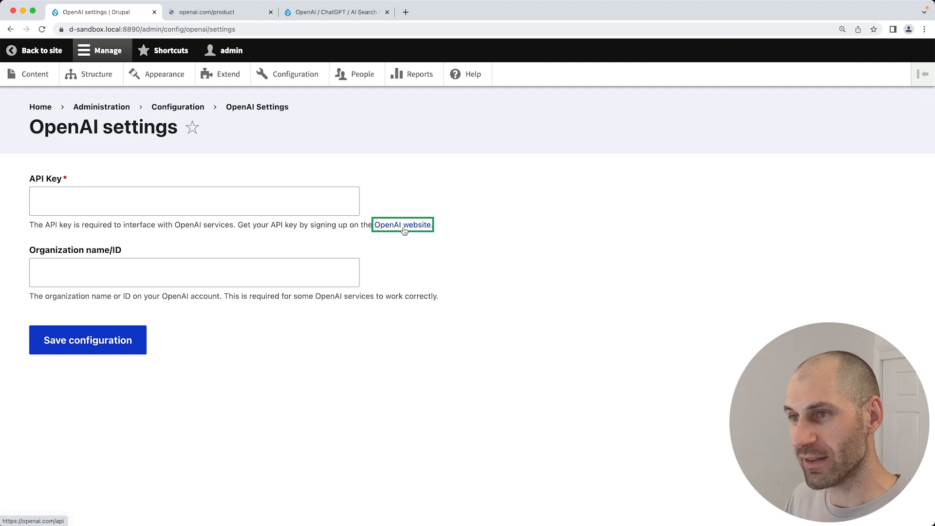
pyautogui.click(240, 12)
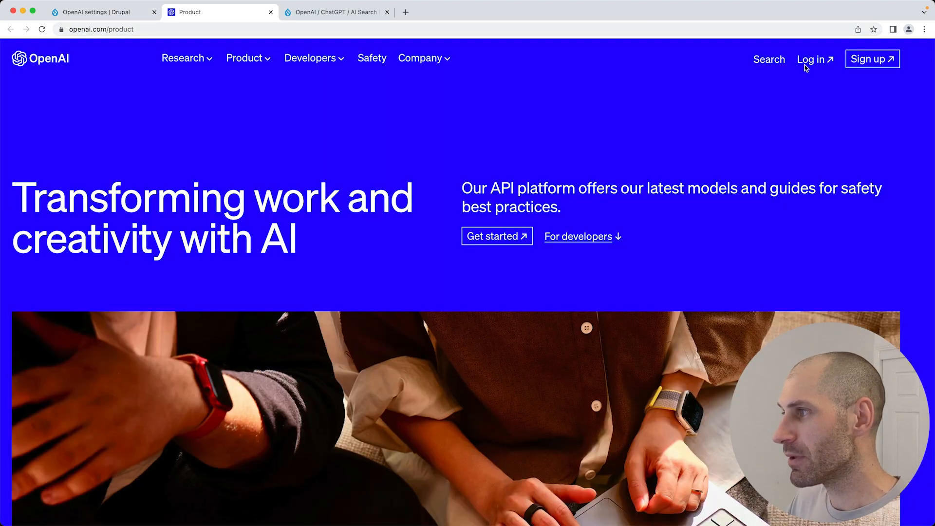
pyautogui.click(821, 60)
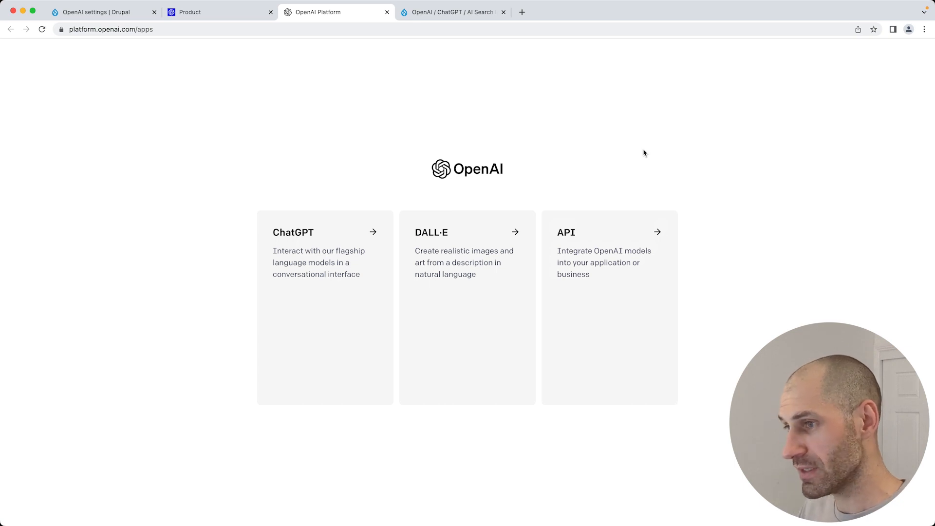
pyautogui.click(589, 311)
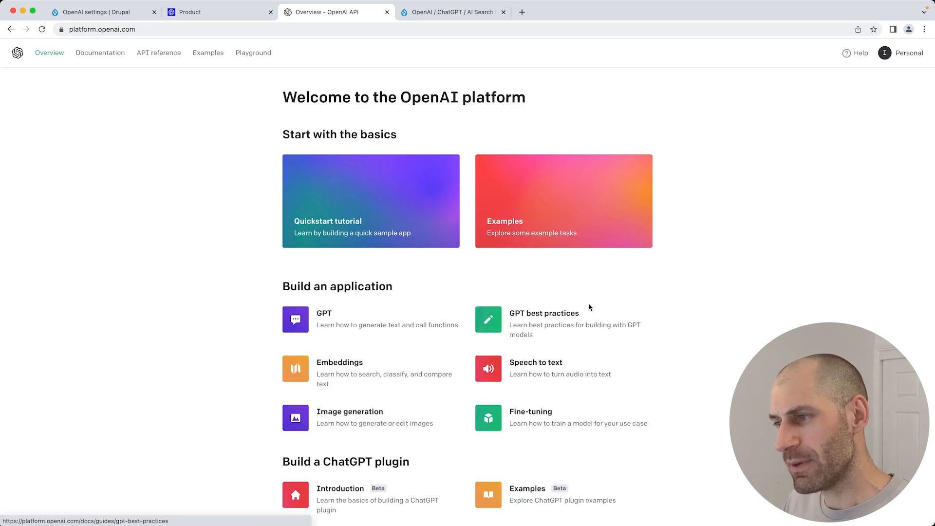
# - Open the OpenAI account's API keys page, then its organization settings, to see where the secret keys and Organization ID are kept
pyautogui.click(909, 54)
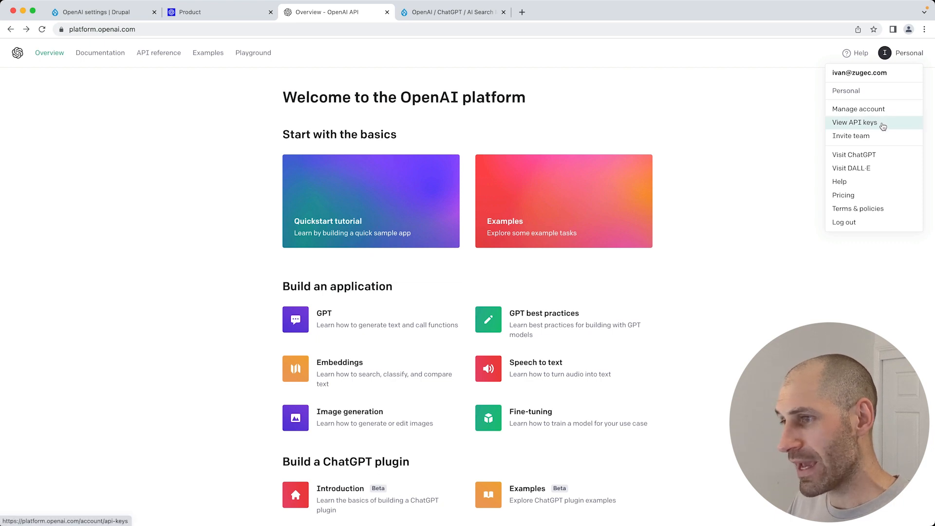
pyautogui.click(883, 126)
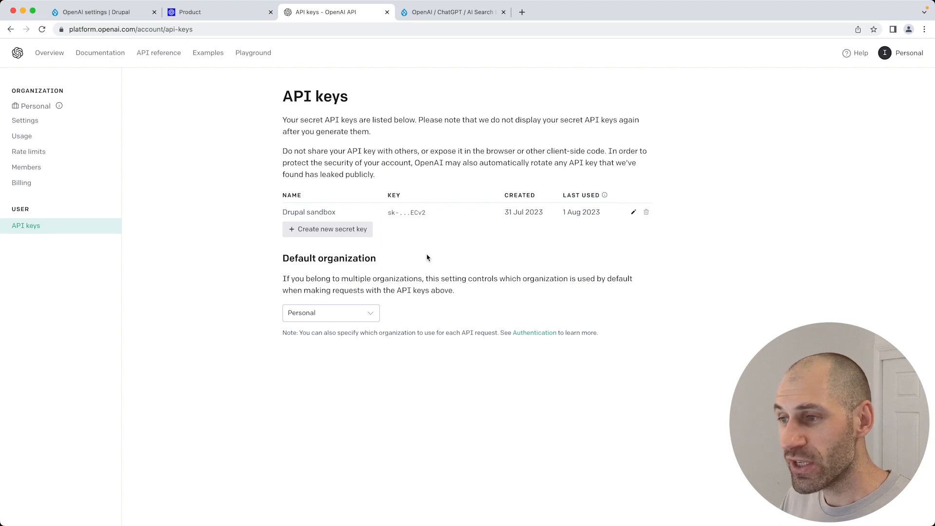
pyautogui.click(136, 19)
pyautogui.click(45, 188)
pyautogui.click(66, 197)
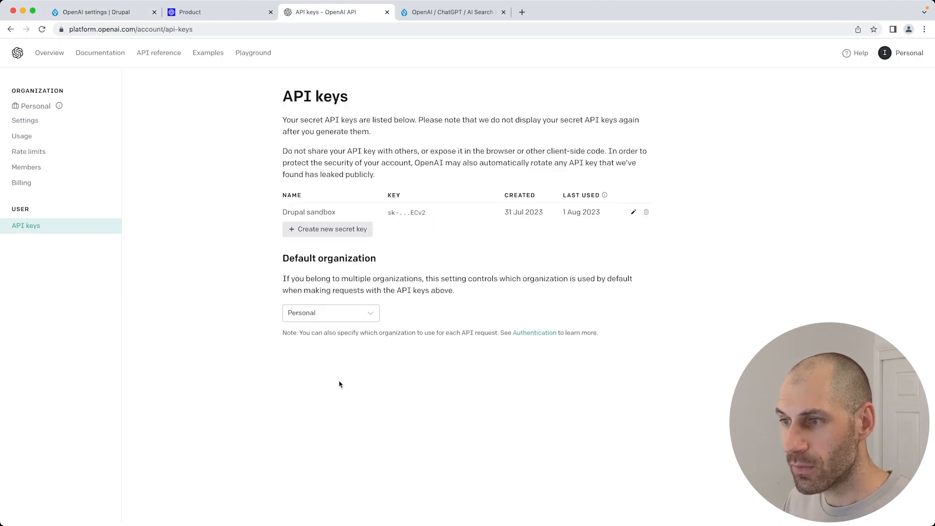
pyautogui.click(45, 122)
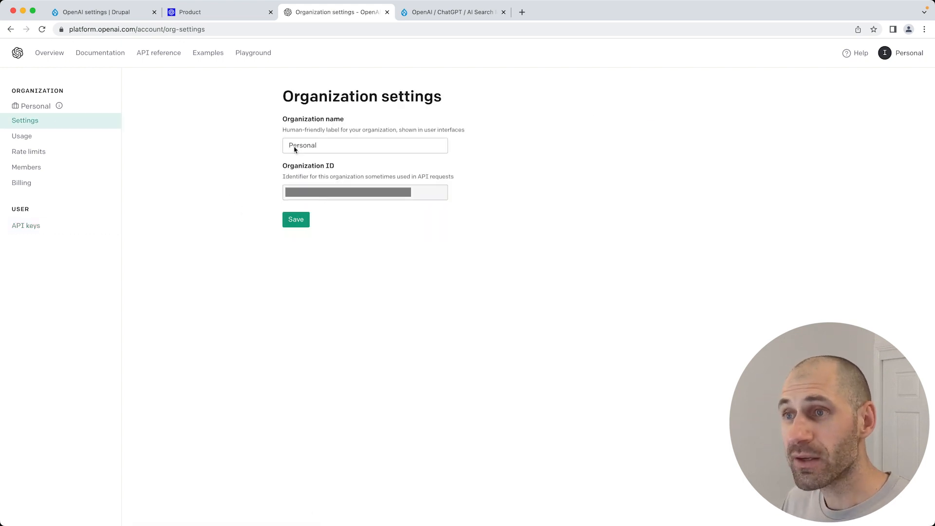
# - Return to the Drupal site and open the Basic HTML text format's configuration
pyautogui.click(121, 15)
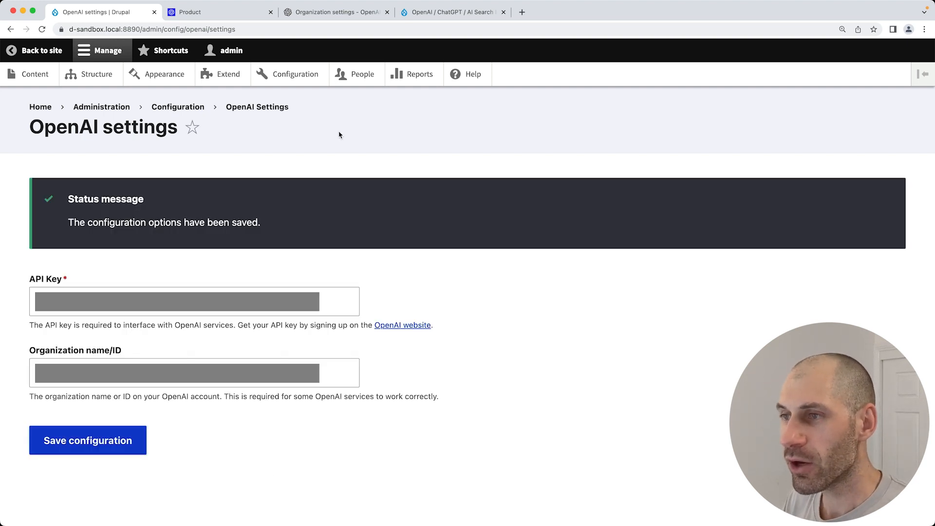
pyautogui.click(316, 74)
pyautogui.scroll(-5, 419, 324)
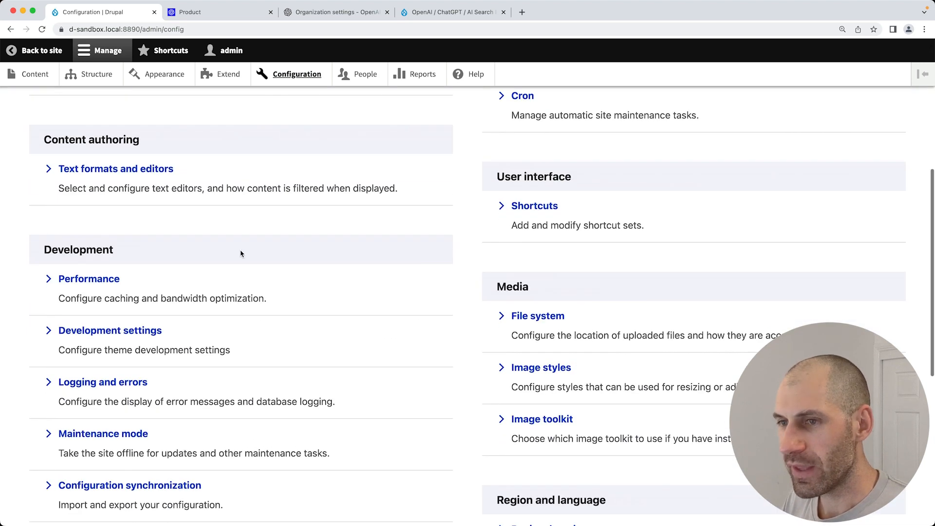
pyautogui.click(109, 170)
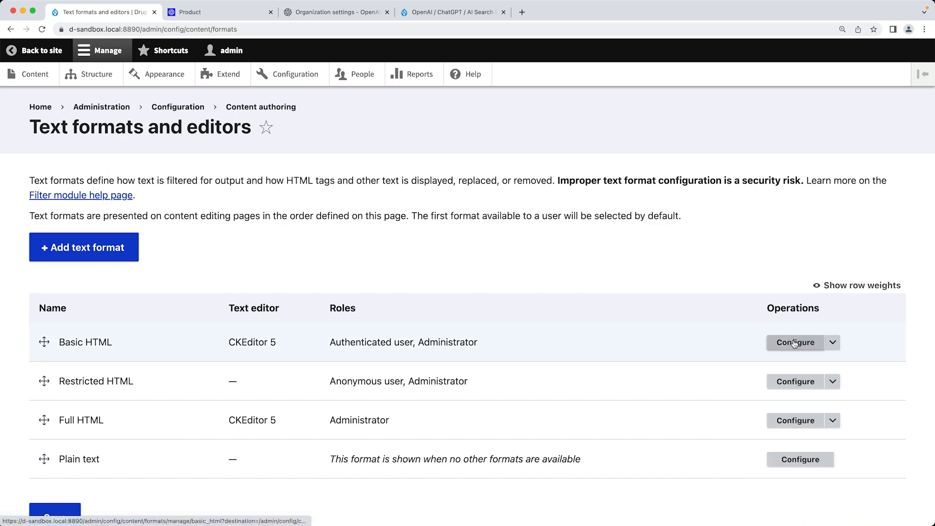
pyautogui.click(794, 343)
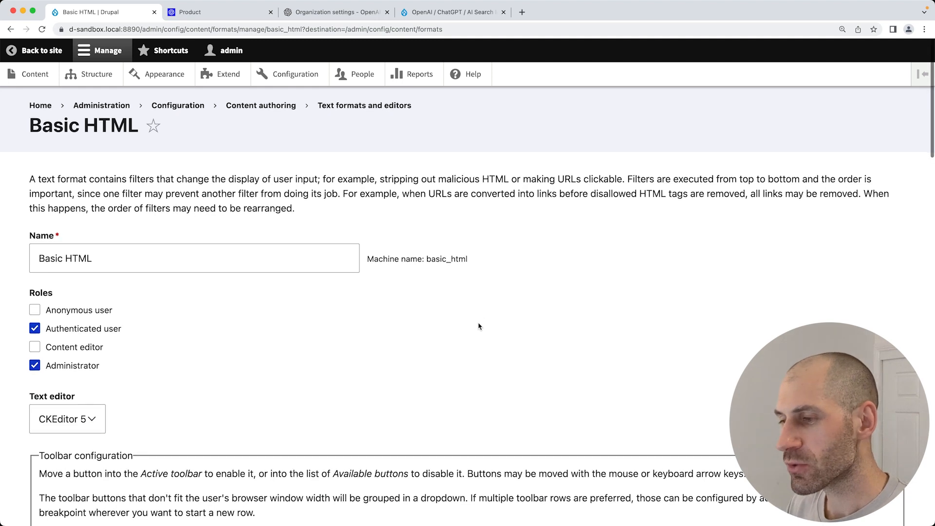
# - Add the OpenAI button to the end of the Basic HTML format's active CKEditor toolbar
pyautogui.scroll(-7, 481, 324)
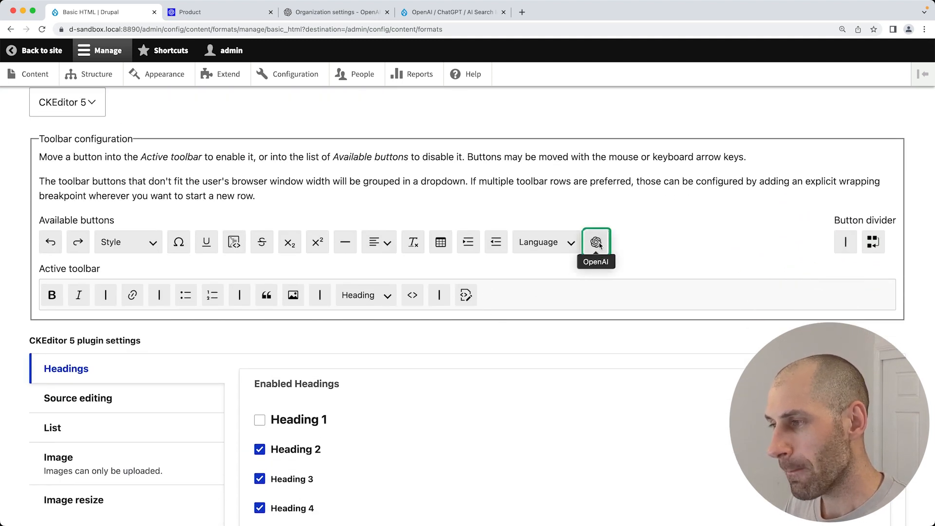
pyautogui.moveTo(597, 243); pyautogui.dragTo(501, 294)
pyautogui.scroll(-1, 501, 294)
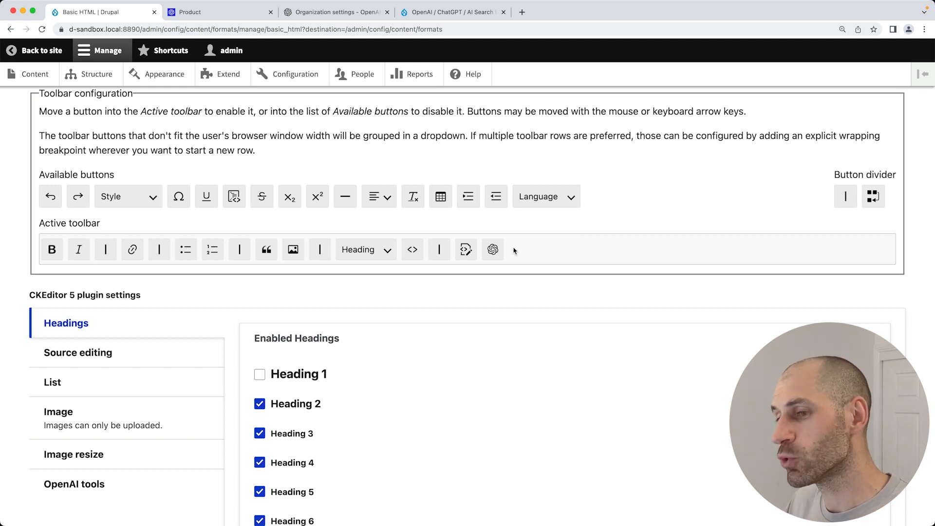
# - Enable Text completion in the OpenAI tools plugin settings, with gpt-3.5-turbo as the default model
pyautogui.scroll(-5, 487, 252)
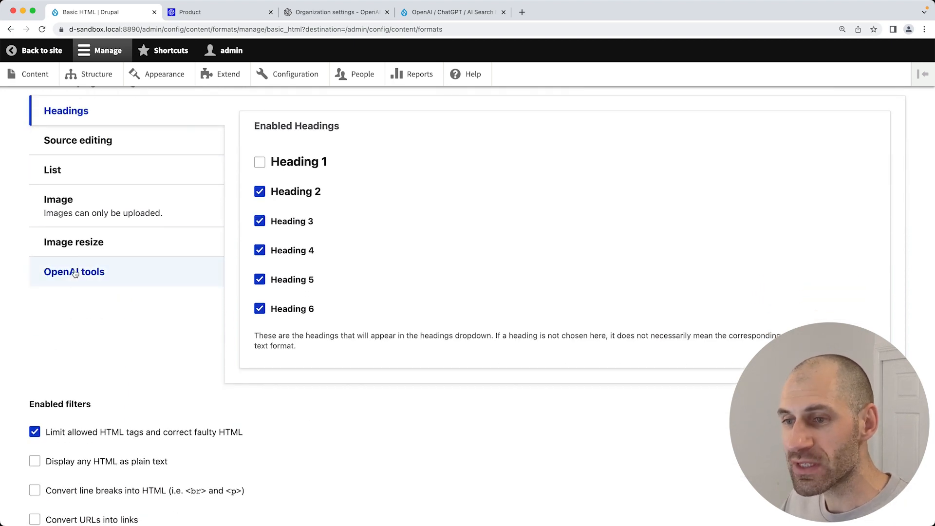
pyautogui.click(76, 275)
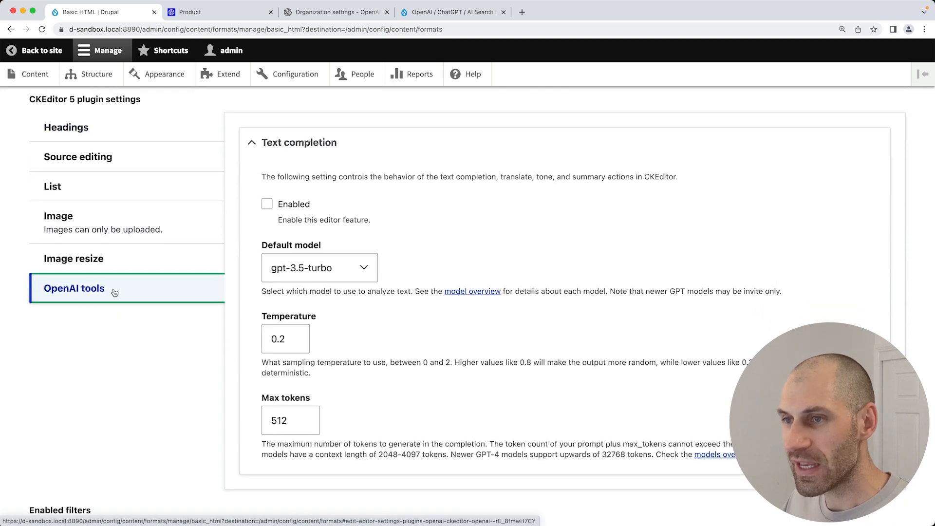
pyautogui.click(297, 205)
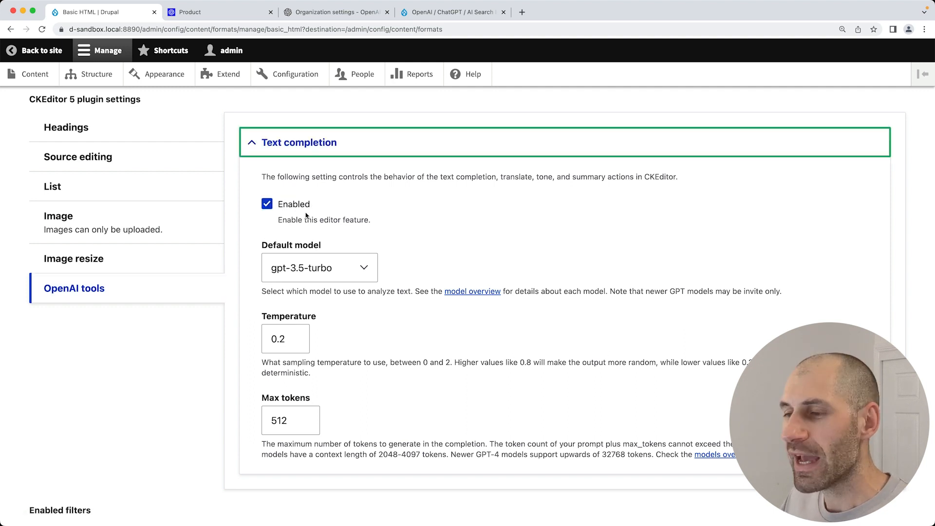
pyautogui.click(339, 267)
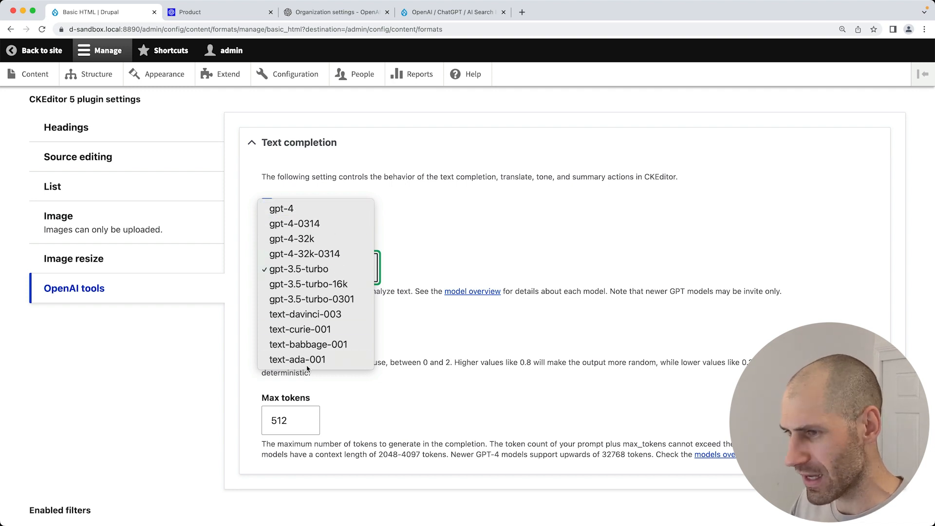
pyautogui.click(314, 268)
pyautogui.scroll(-3, 314, 269)
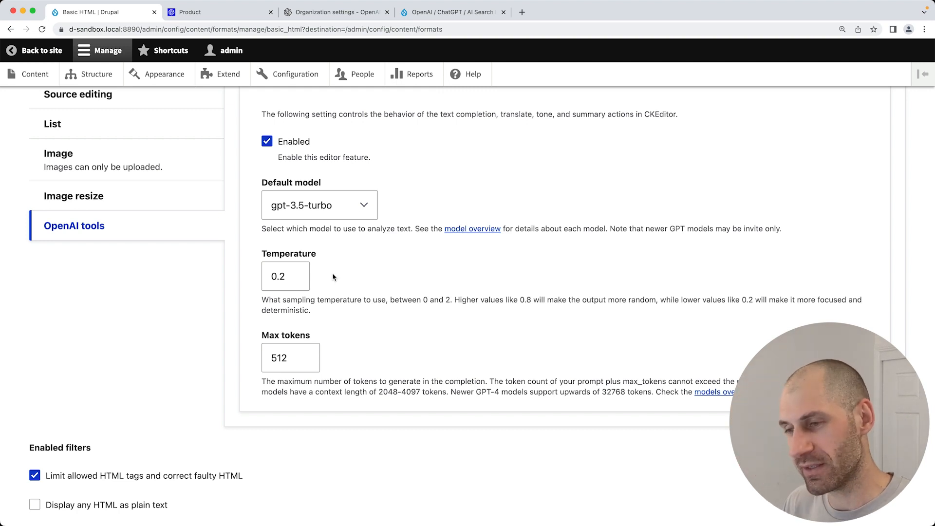
pyautogui.scroll(-2, 341, 292)
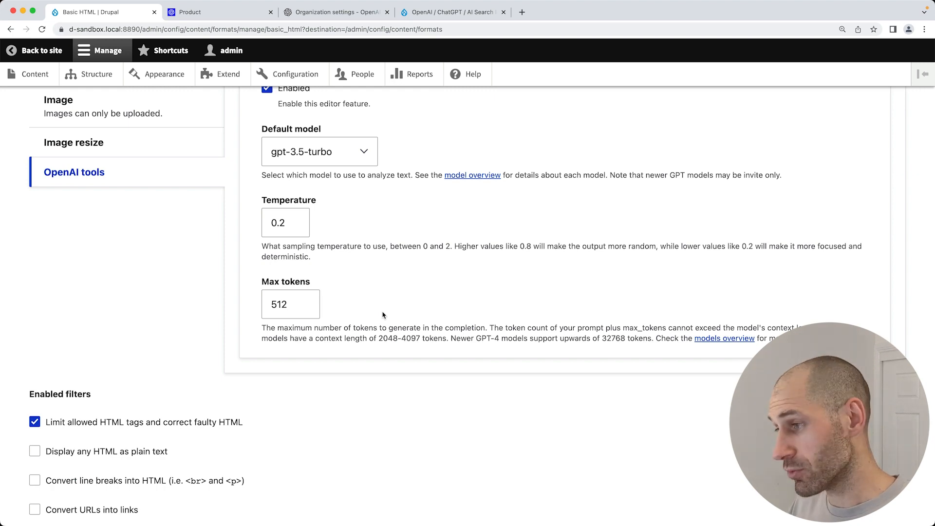
# - View the linked models overview in a separate tab to check the GPT-4 models' token limits, and close it
pyautogui.keyDown('super'); pyautogui.click(724, 338); pyautogui.keyUp('super')
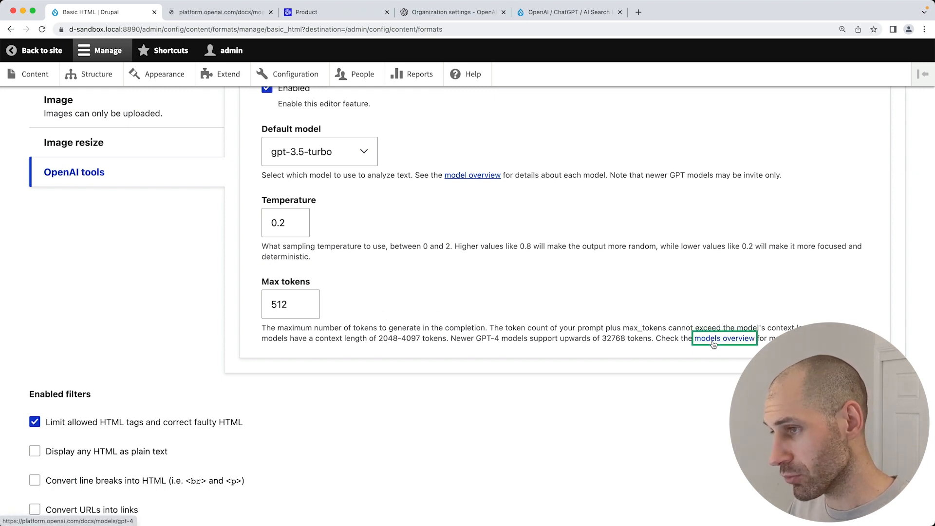
pyautogui.click(230, 14)
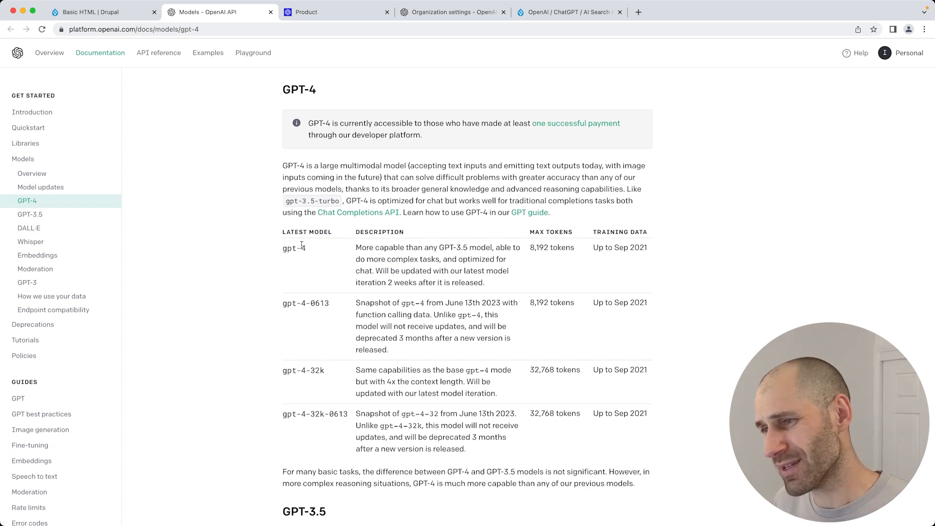
pyautogui.click(270, 13)
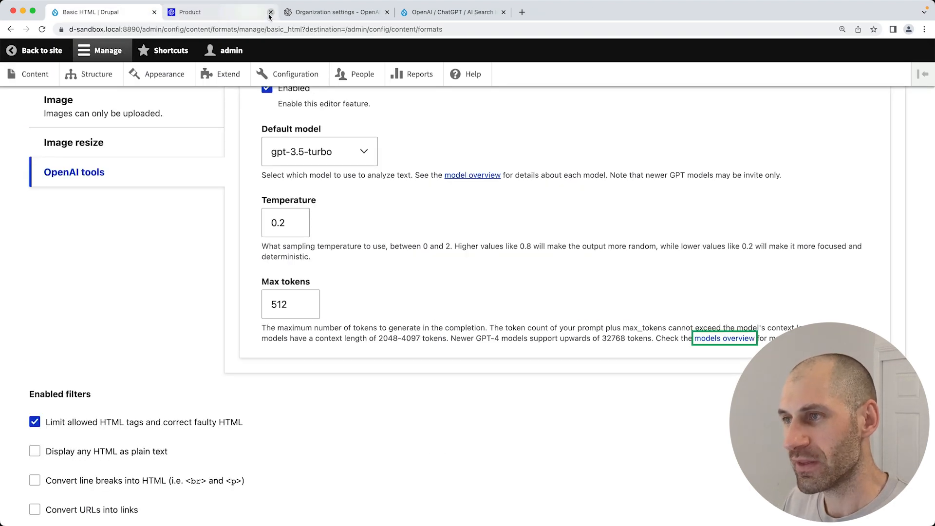
# - Close the remaining extra browser tabs and save the Basic HTML text format's configuration
pyautogui.click(270, 12)
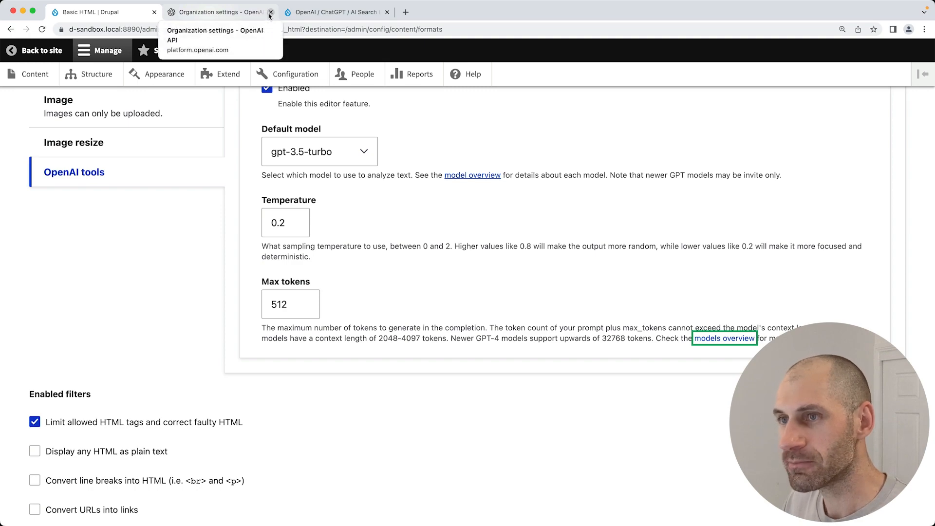
pyautogui.click(270, 13)
pyautogui.click(270, 13)
pyautogui.scroll(-15, 240, 324)
pyautogui.click(80, 443)
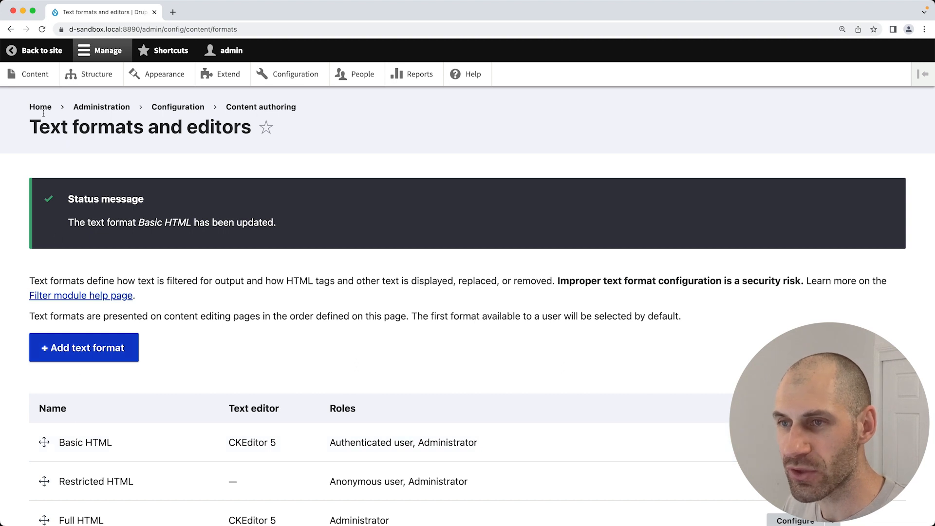
# - Start a new Article titled "Getting started with Views in Drupal"
pyautogui.click(35, 74)
pyautogui.click(74, 209)
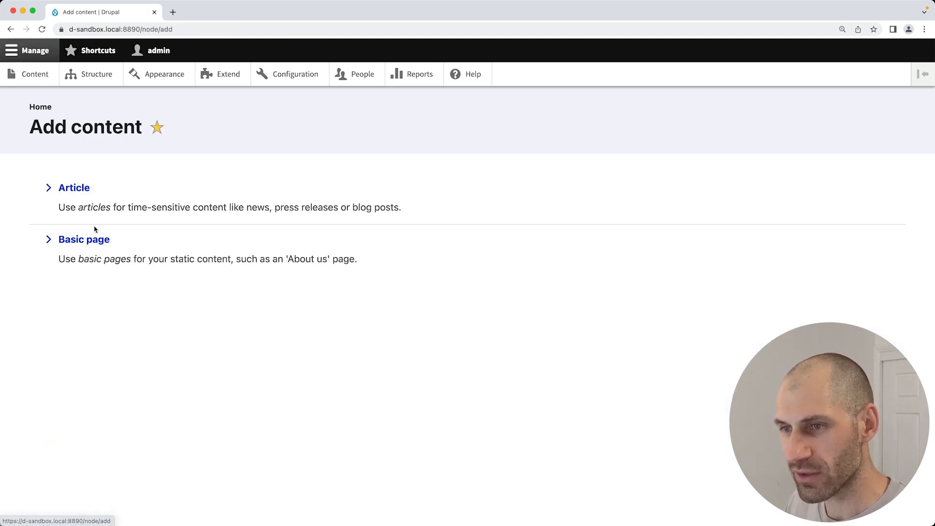
pyautogui.click(80, 193)
pyautogui.click(123, 218)
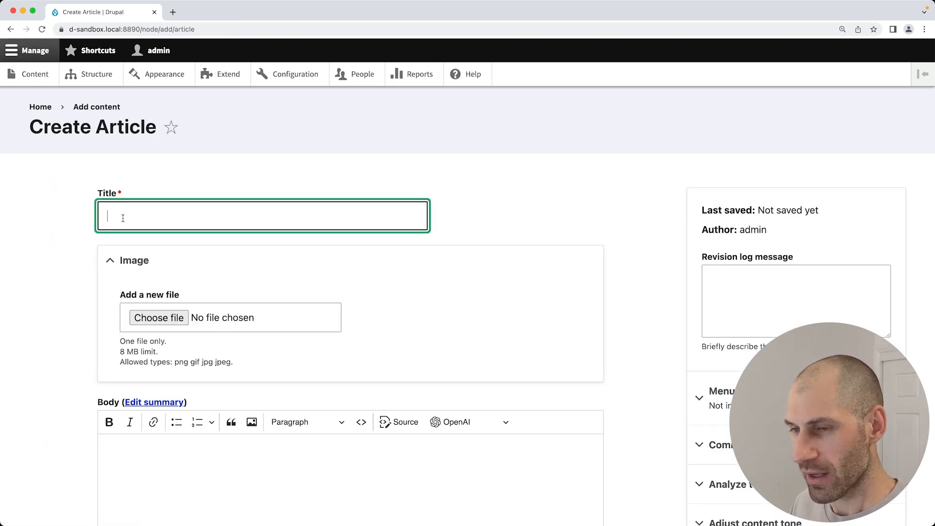
pyautogui.write('G')
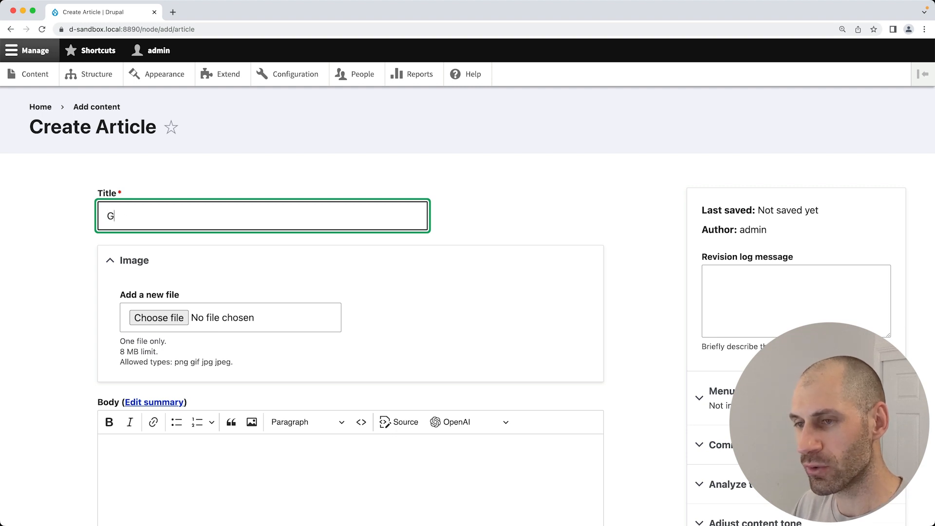
pyautogui.write('etting started with Views in Drupal')
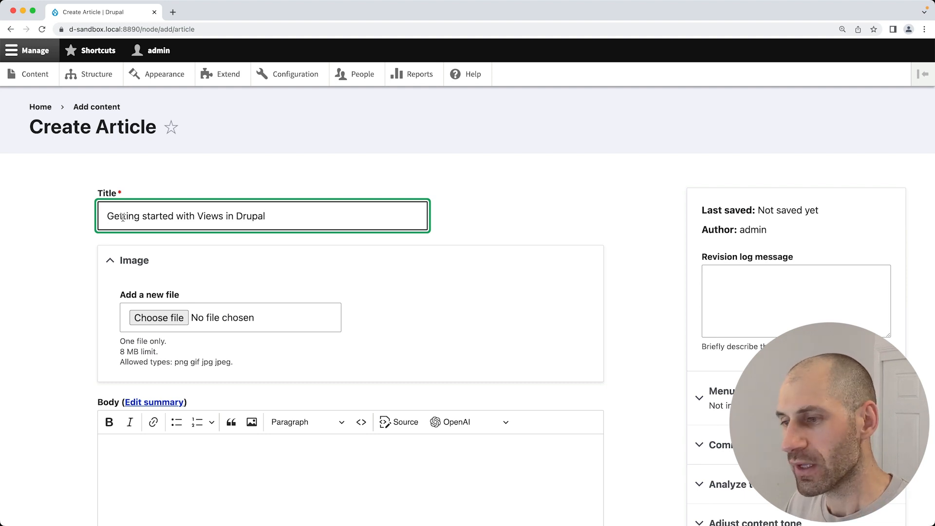
# - Start OpenAI Text Completion in the article's empty Body editor
pyautogui.scroll(-5, 135, 240)
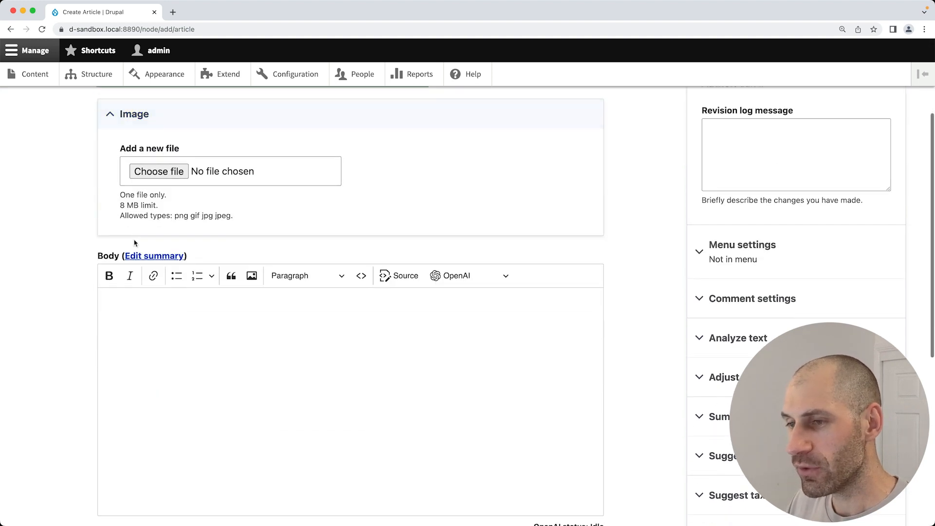
pyautogui.click(140, 258)
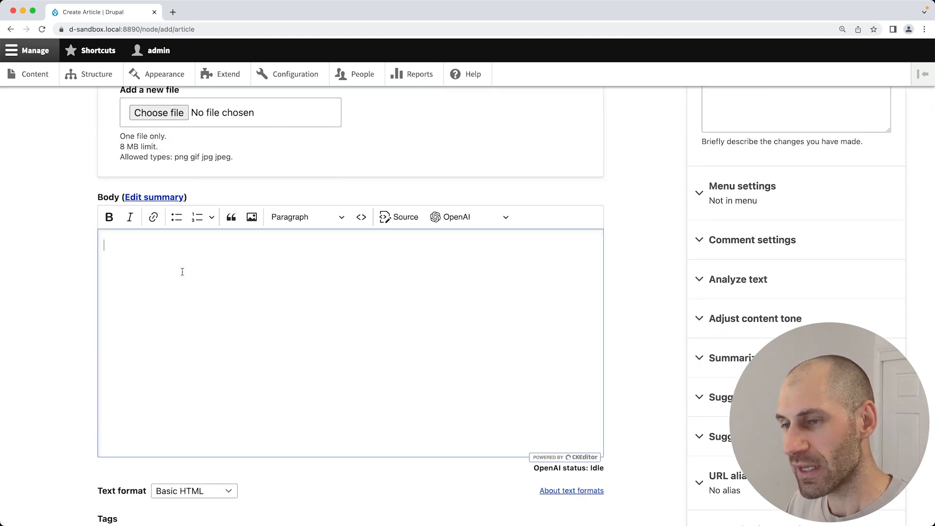
pyautogui.scroll(-2, 179, 269)
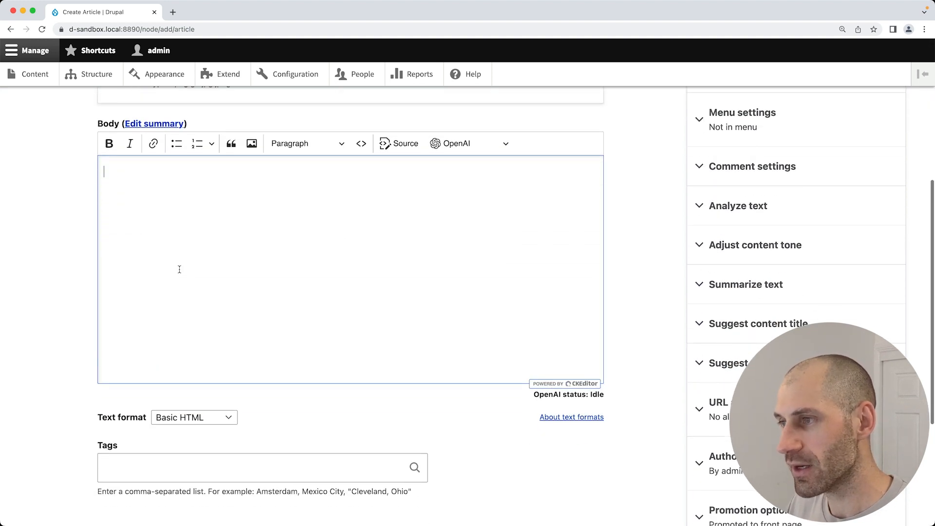
pyautogui.click(471, 145)
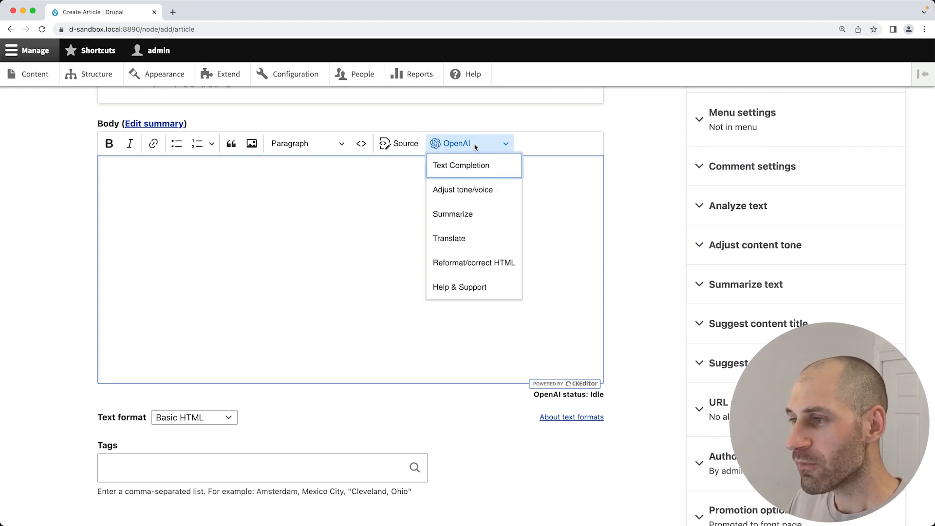
pyautogui.click(472, 166)
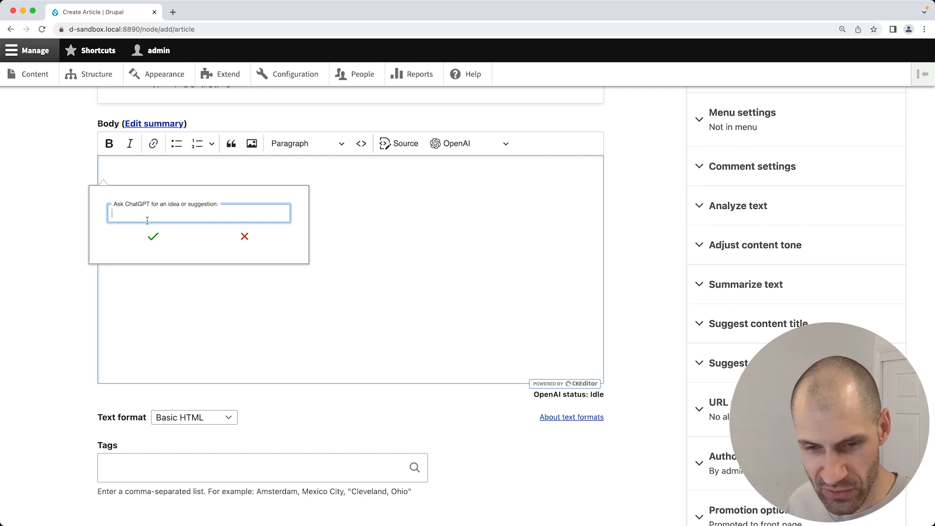
# - Submit the prompt: Write an introduction section for a blog post about "getting started with Views in Drupal"
pyautogui.click(0, 221)
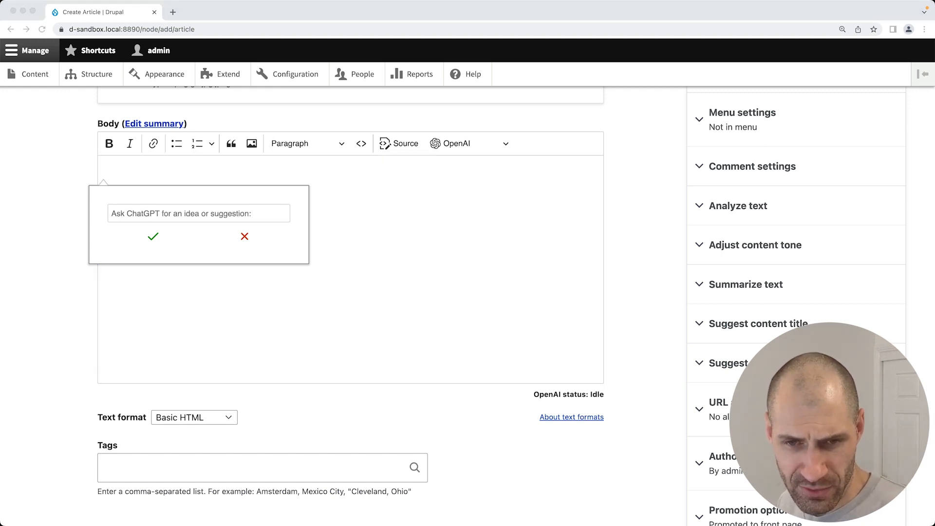
pyautogui.click(218, 215)
pyautogui.hotkey('ctrl', 'v')
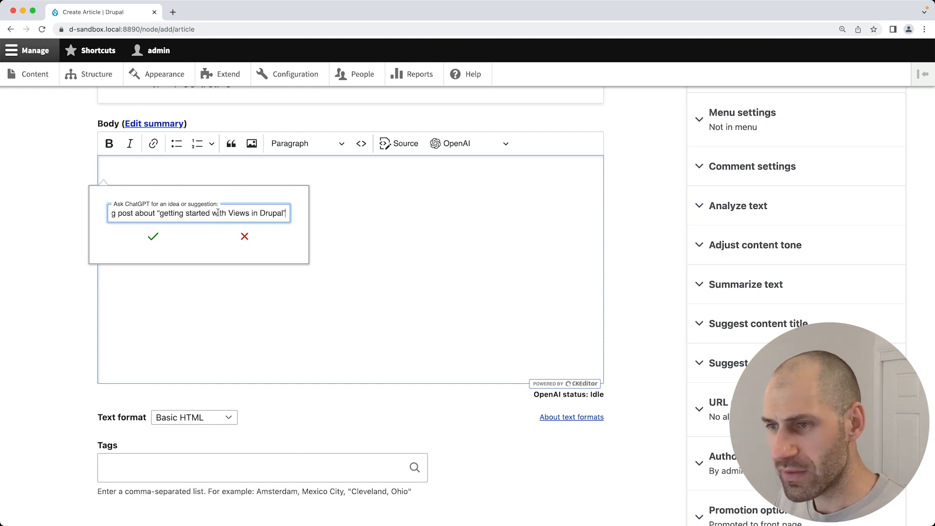
pyautogui.press('super+Left')
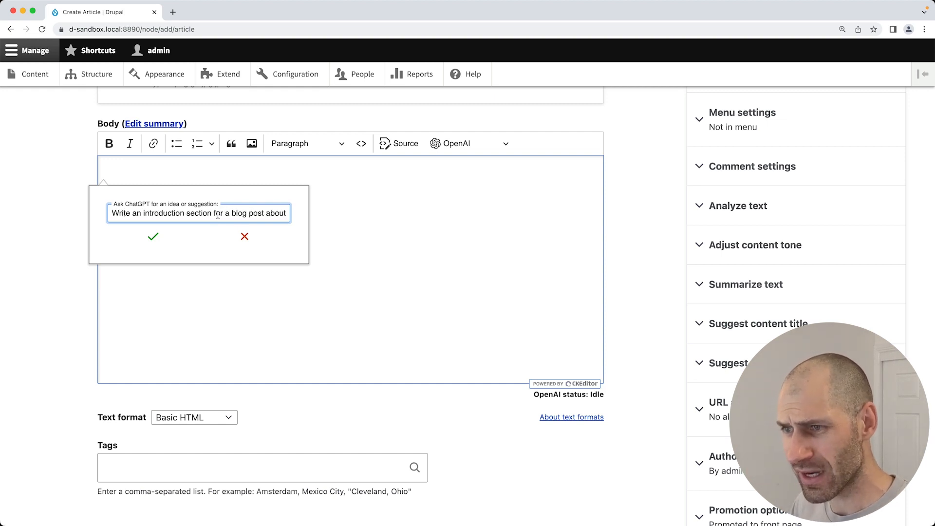
pyautogui.moveTo(271, 214); pyautogui.dragTo(288, 210)
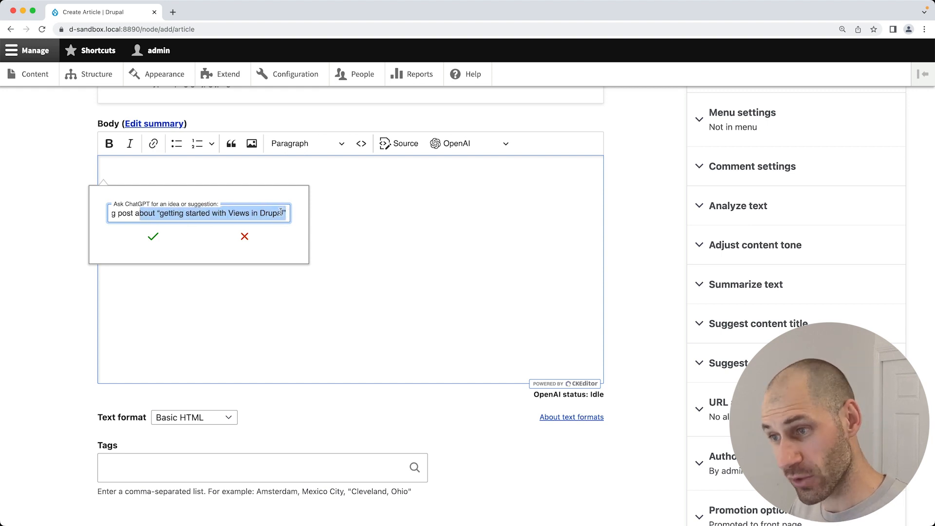
pyautogui.click(281, 212)
pyautogui.click(151, 238)
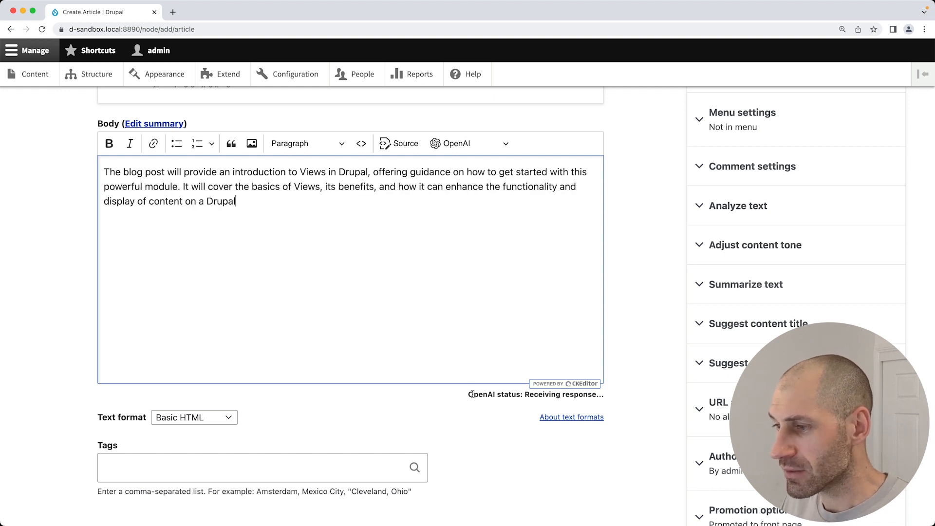
pyautogui.moveTo(502, 395); pyautogui.dragTo(543, 396)
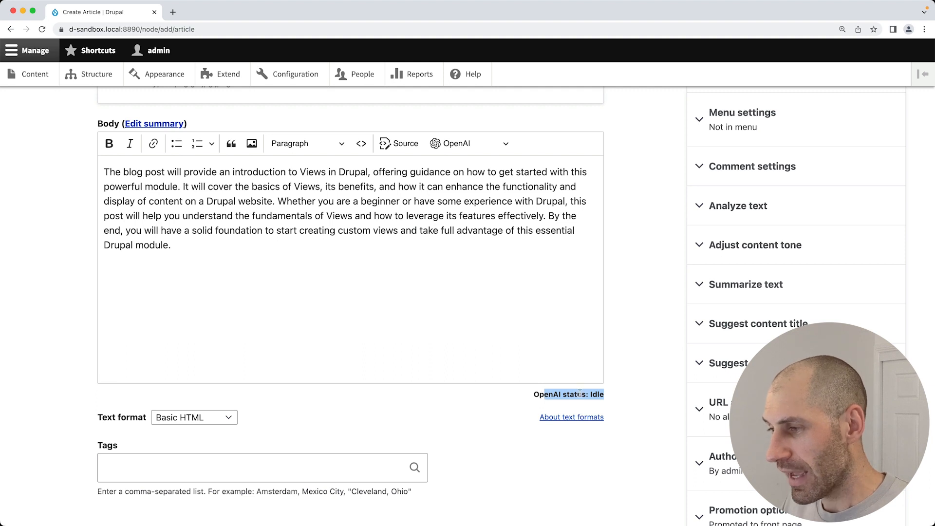
pyautogui.click(533, 398)
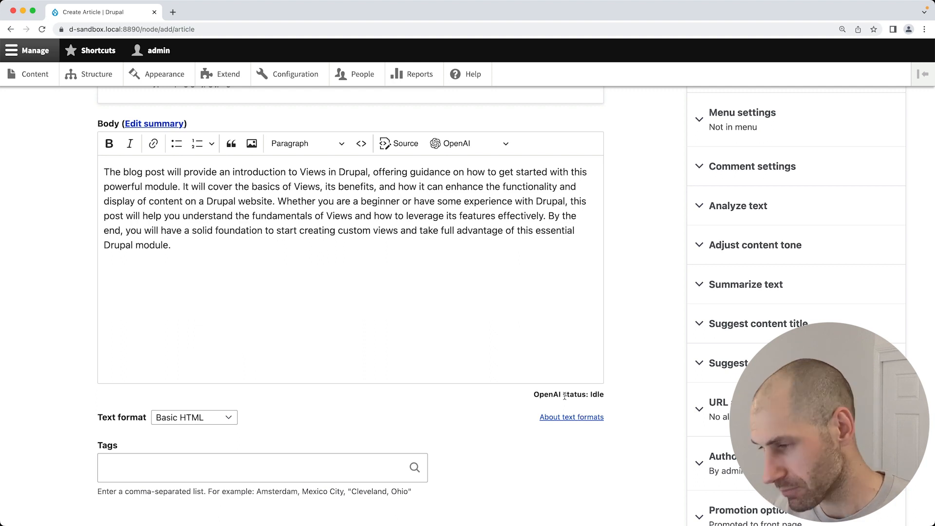
pyautogui.click(194, 247)
pyautogui.moveTo(104, 171); pyautogui.dragTo(211, 245)
pyautogui.click(211, 246)
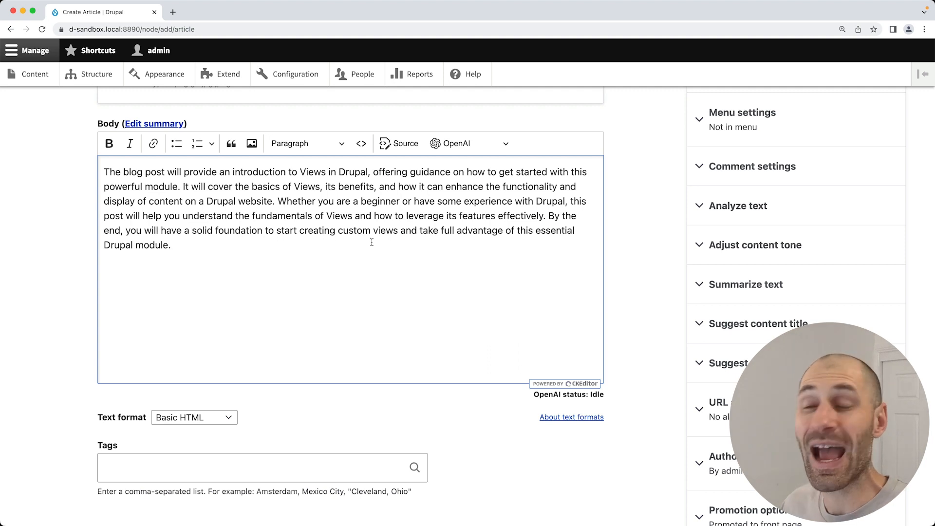
# - Adjust the tone of the generated introduction paragraph with OpenAI, using the phrase "make it funny"
pyautogui.click(452, 144)
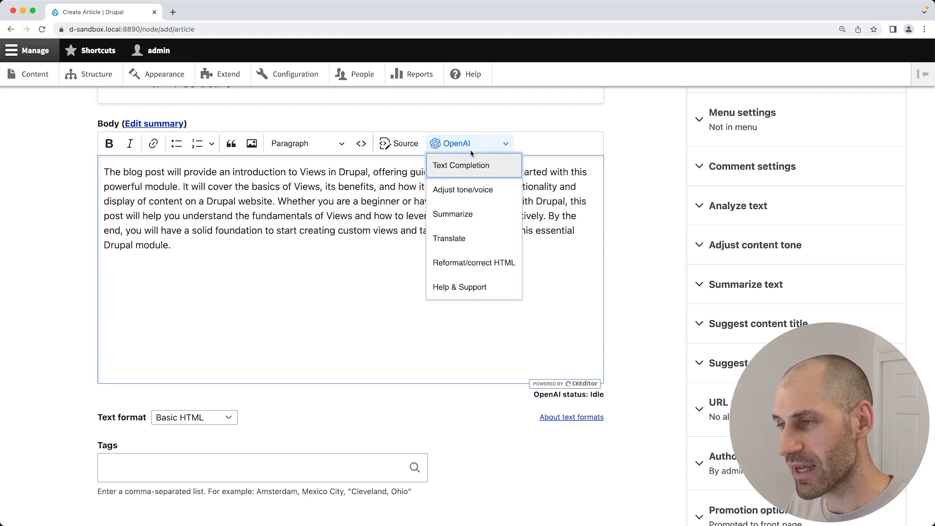
pyautogui.tripleClick(277, 217)
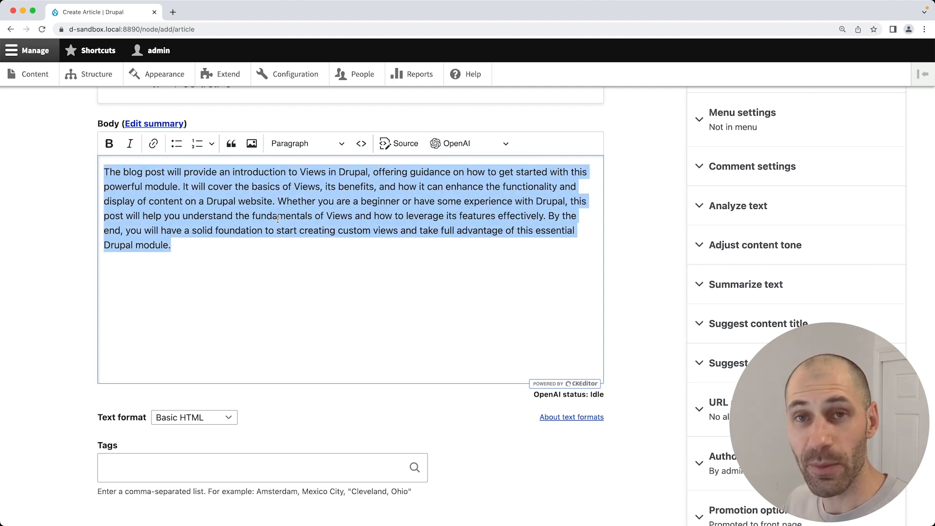
pyautogui.click(475, 144)
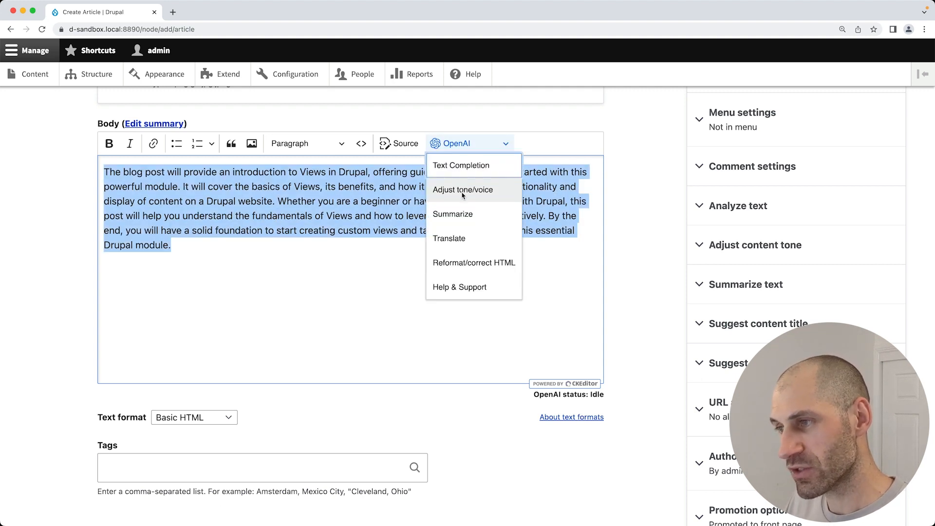
pyautogui.click(462, 192)
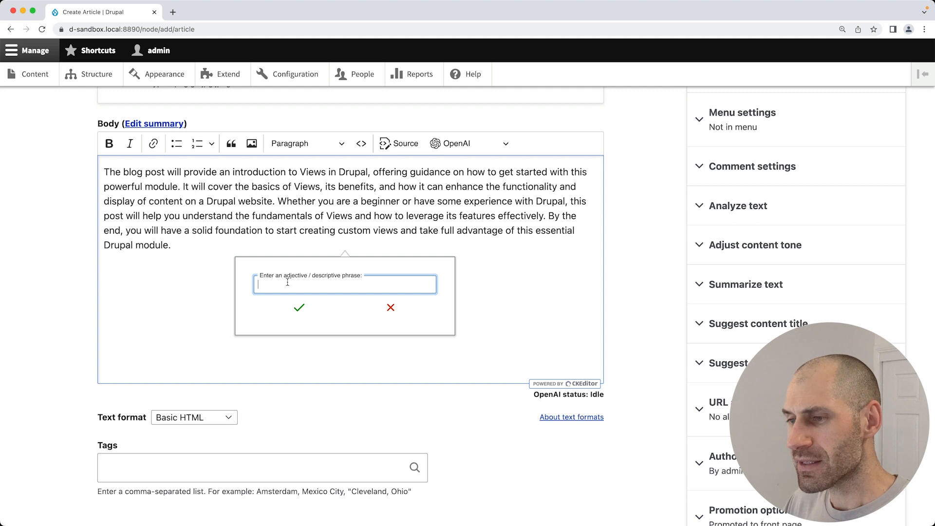
pyautogui.write('make it funny')
pyautogui.click(300, 307)
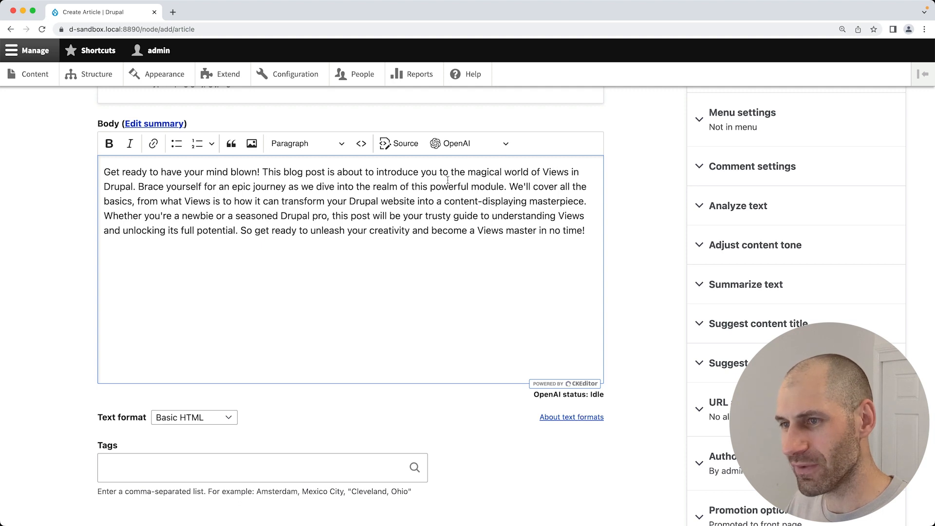
# - Summarize the whole Body paragraph with OpenAI
pyautogui.tripleClick(275, 195)
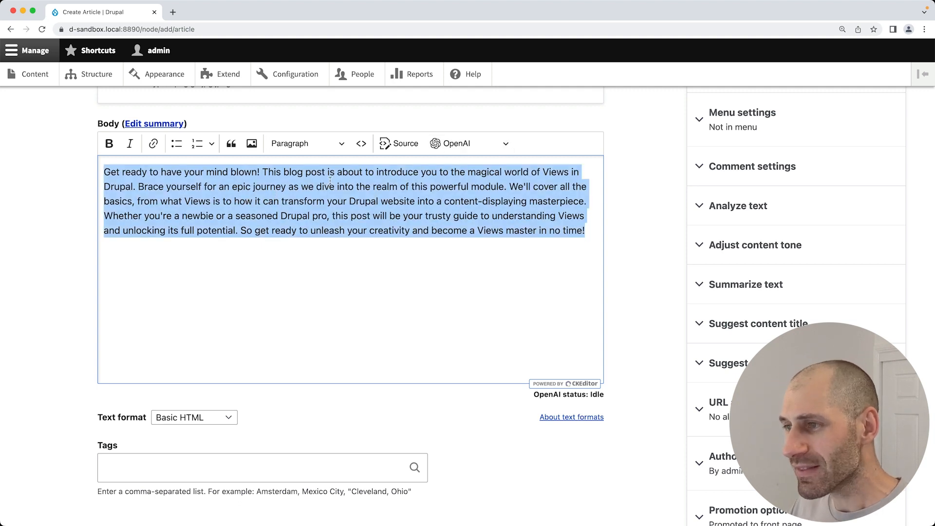
pyautogui.click(471, 143)
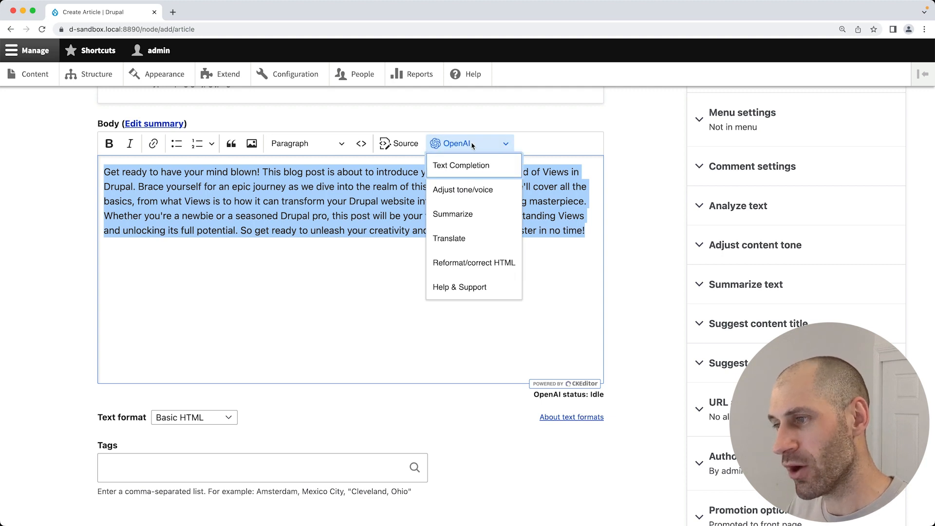
pyautogui.click(472, 214)
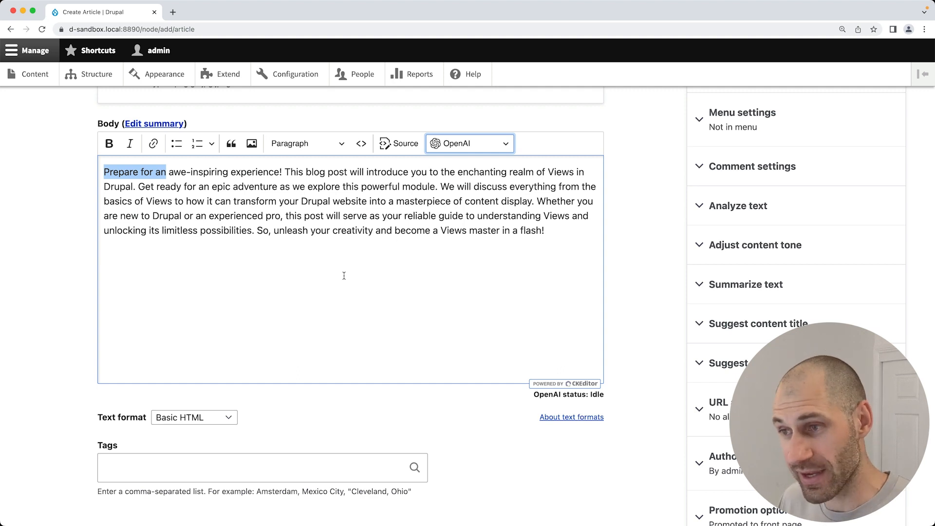
# - Translate the whole Body paragraph into French with OpenAI
pyautogui.tripleClick(460, 225)
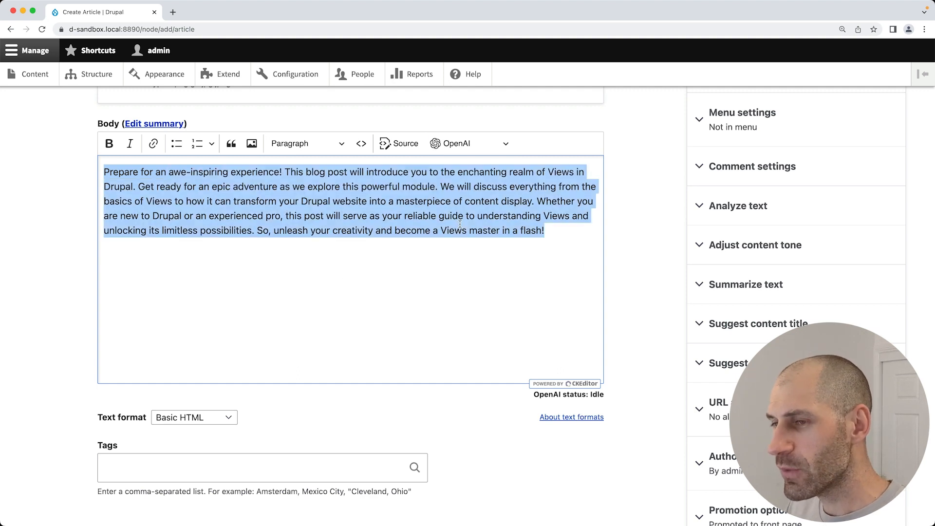
pyautogui.click(486, 143)
pyautogui.click(473, 238)
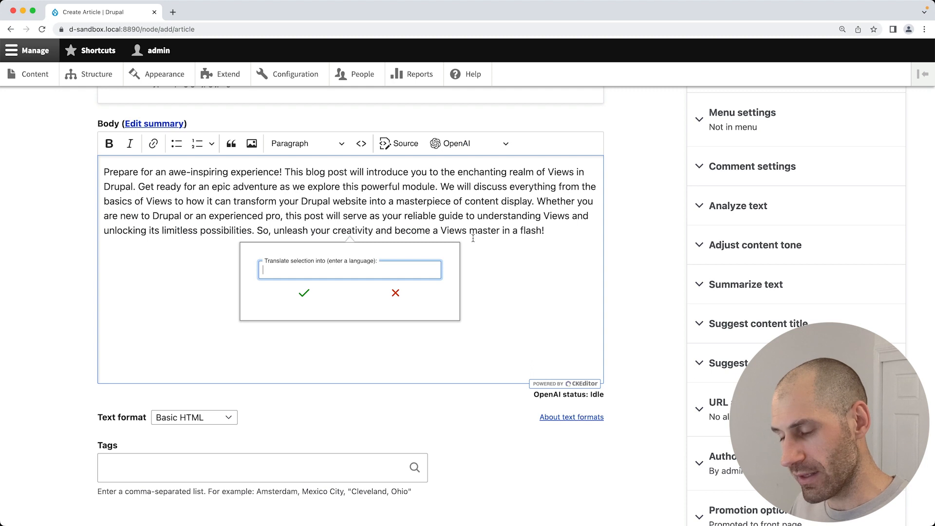
pyautogui.write('French')
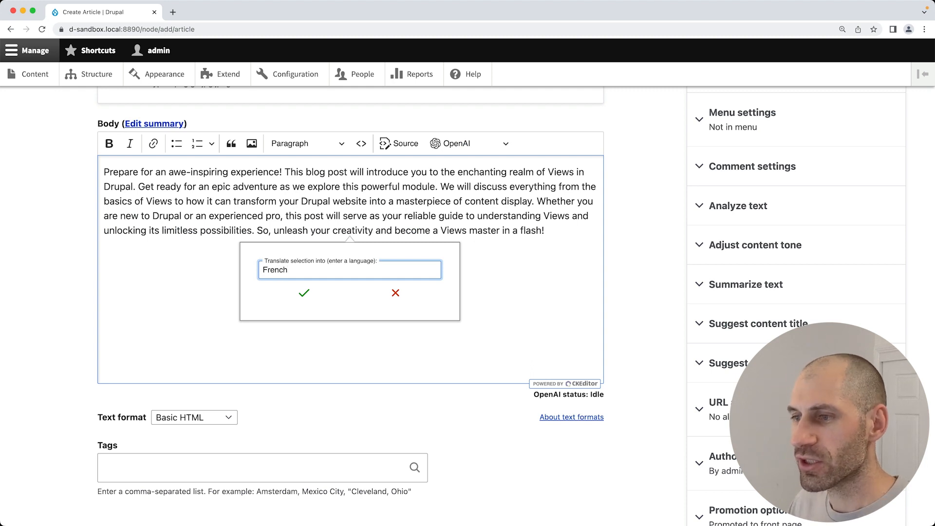
pyautogui.click(316, 293)
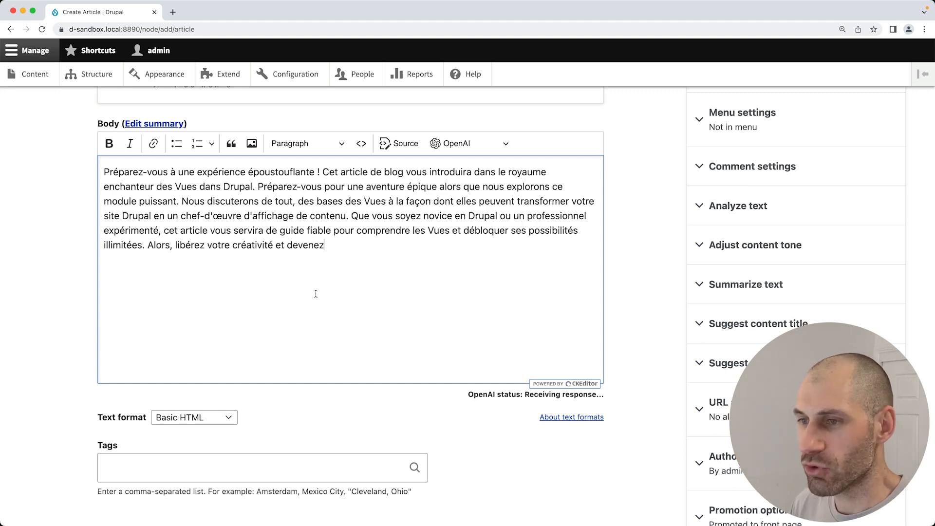
# - Add the malformed link <a hrfeehh="test">test</a> as a new line below the French paragraph and check its HTML source
pyautogui.click(455, 143)
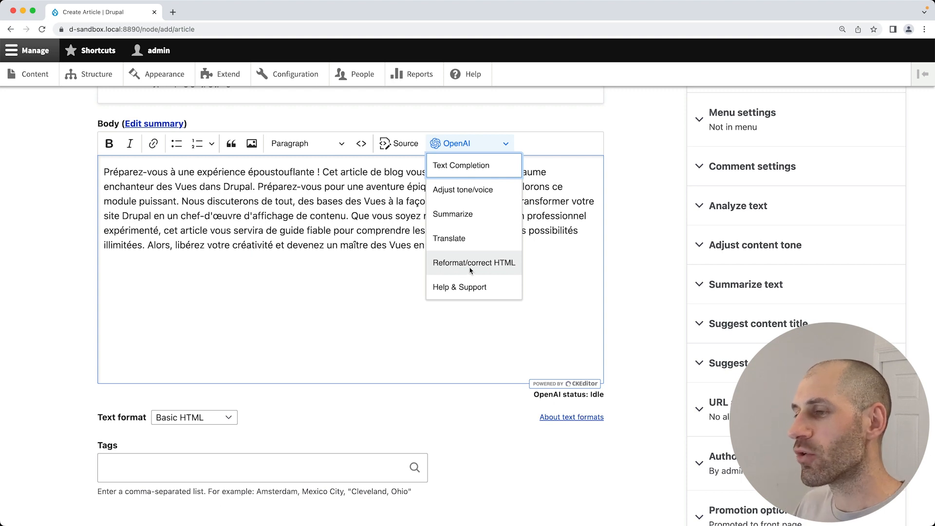
pyautogui.click(414, 274)
pyautogui.write('<a hrfeehh="test"')
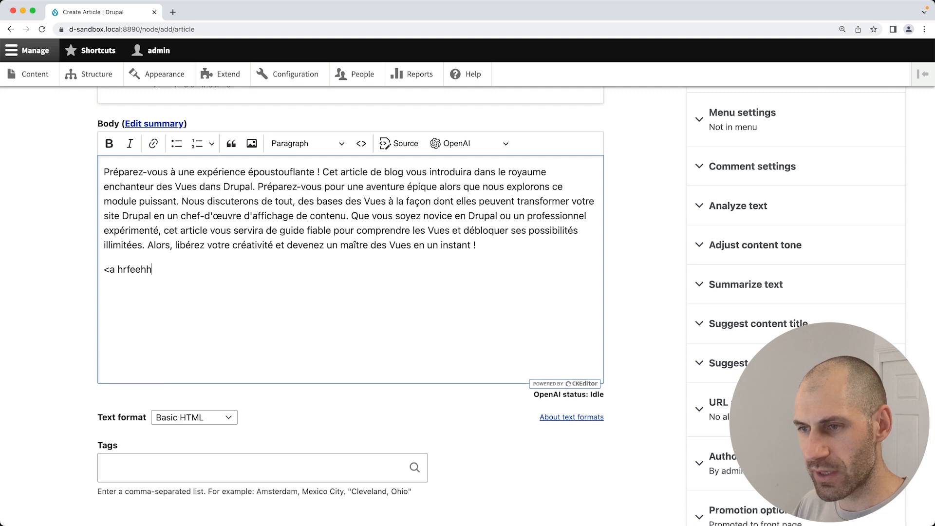
pyautogui.write('>test</')
pyautogui.write('a>')
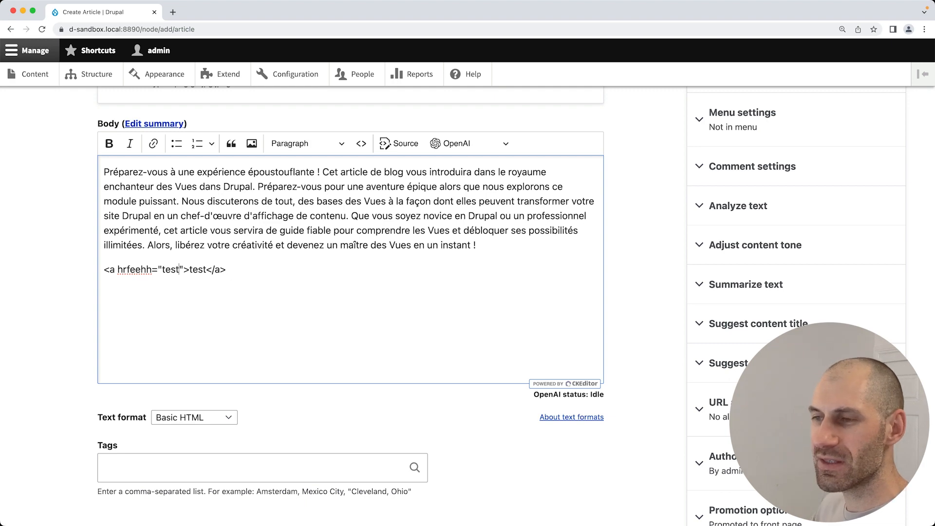
pyautogui.click(400, 143)
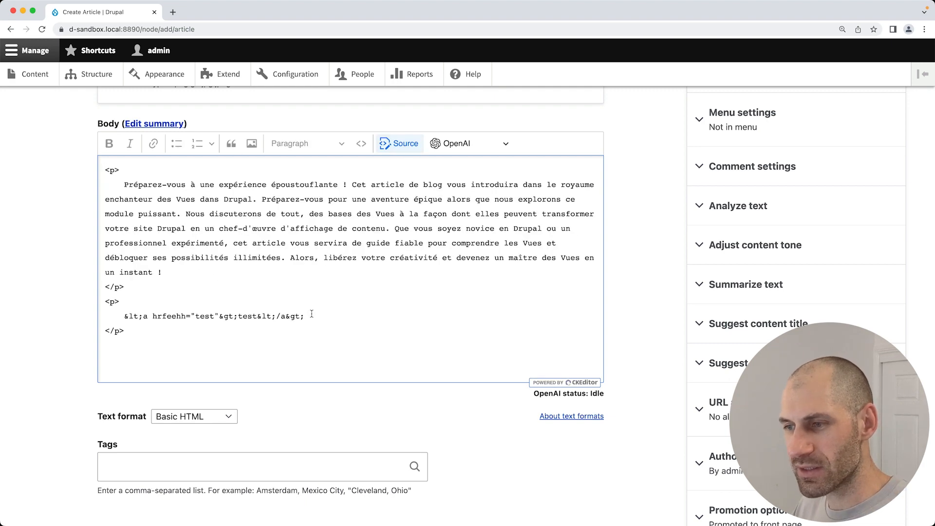
pyautogui.moveTo(309, 314); pyautogui.dragTo(125, 317)
pyautogui.click(400, 144)
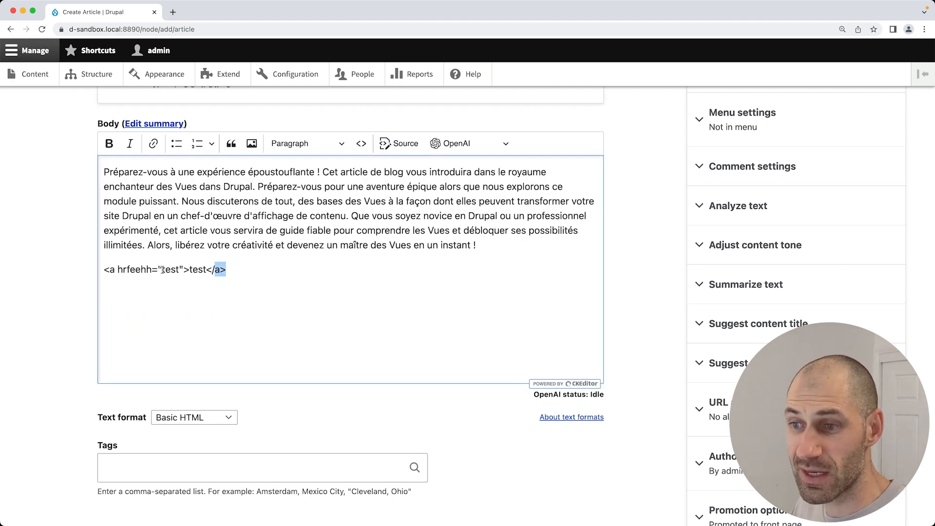
# - Run OpenAI's Reformat/correct HTML on the malformed test link line and inspect the resulting link's HTML source
pyautogui.tripleClick(198, 270)
pyautogui.click(487, 143)
pyautogui.click(487, 245)
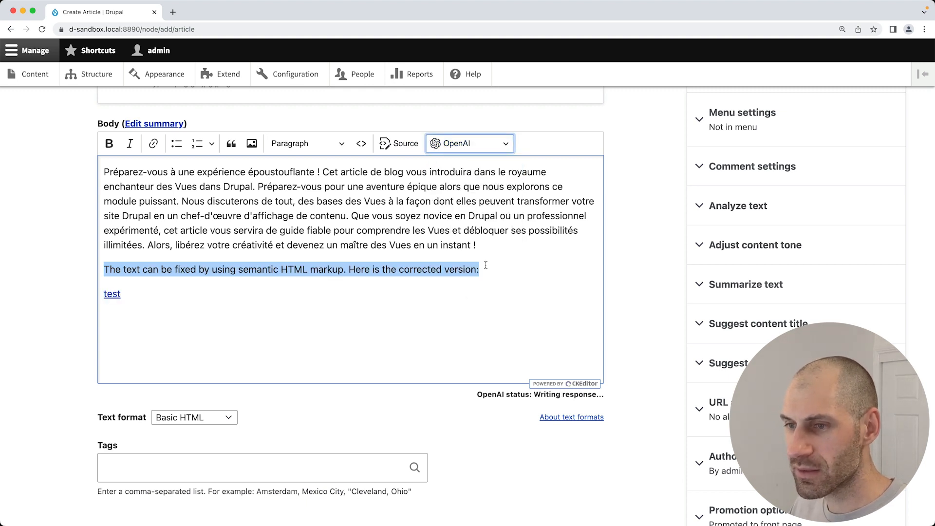
pyautogui.click(141, 290)
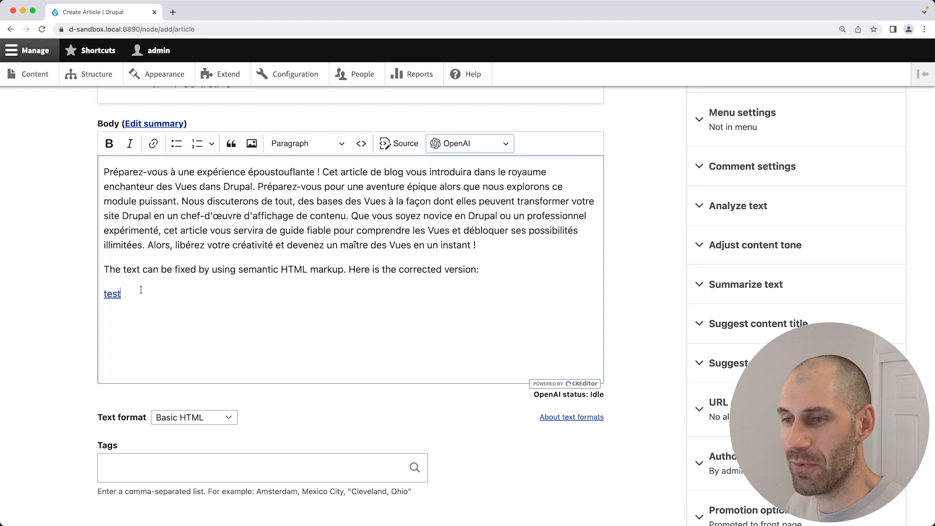
pyautogui.click(400, 143)
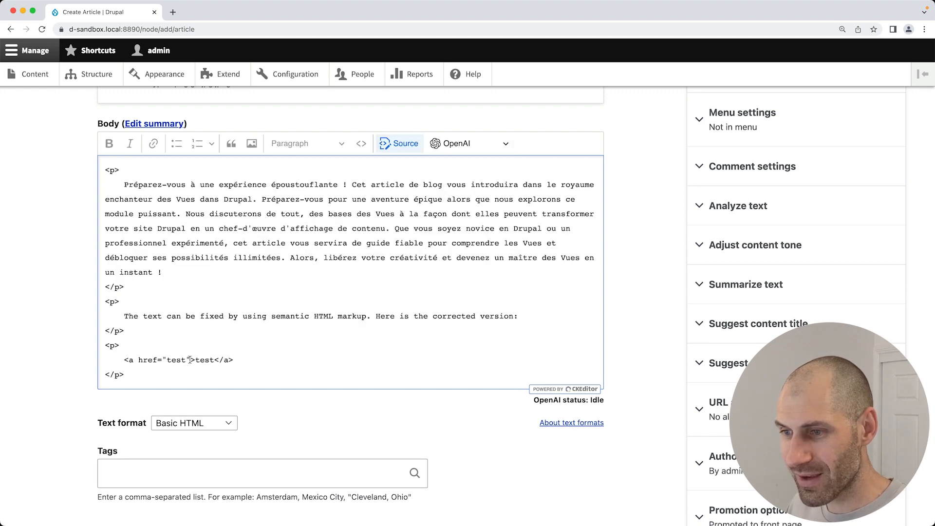
pyautogui.moveTo(234, 360); pyautogui.dragTo(140, 364)
pyautogui.click(399, 143)
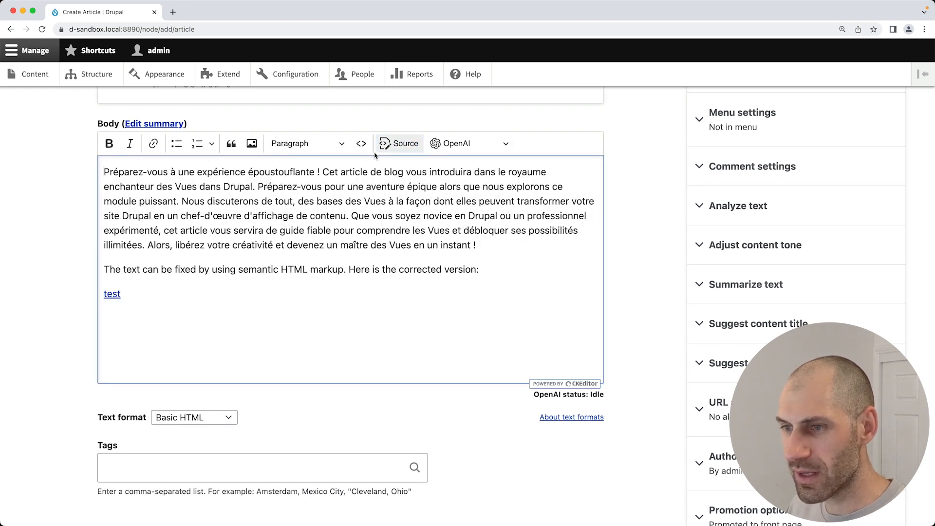
# - Add a second malformed link, <a hrethunh="/contact">contact us</a>, on a new line below the test link
pyautogui.write('<')
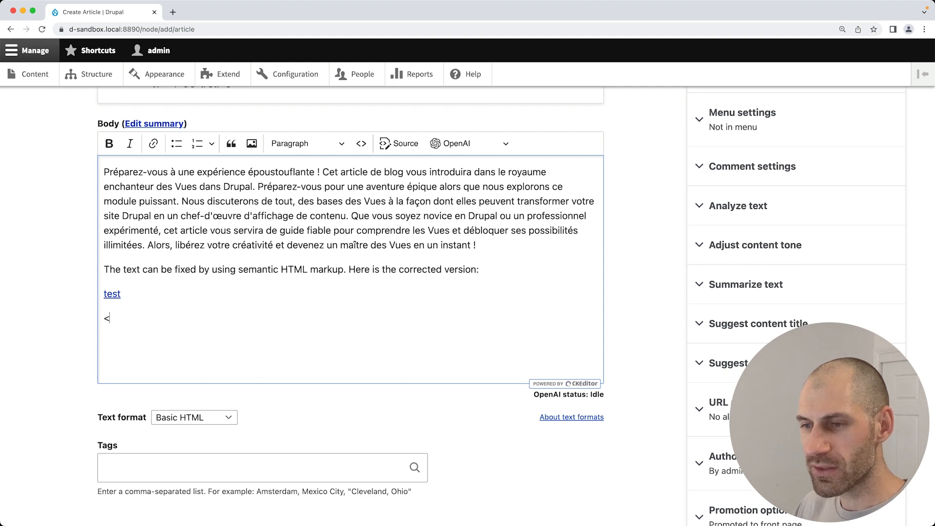
pyautogui.write('a hrethunh+')
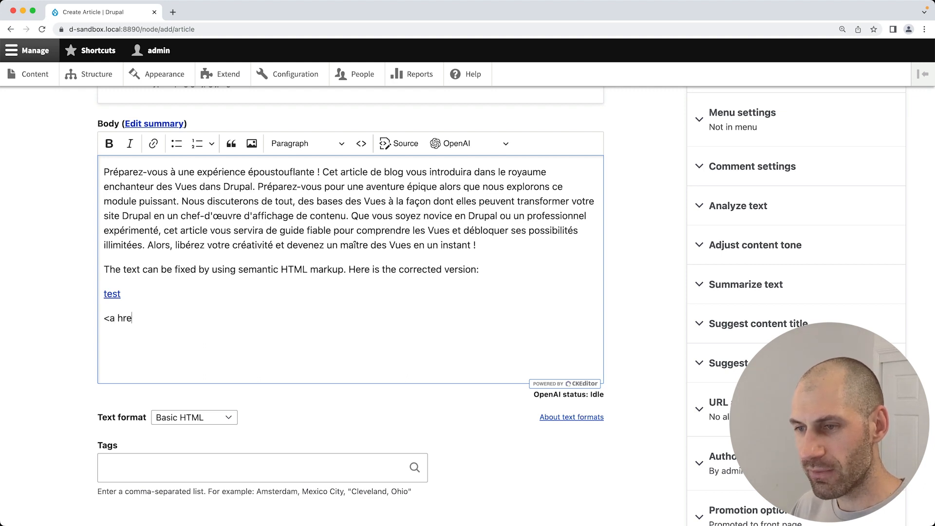
pyautogui.press('BackSpace')
pyautogui.write('="/test-t')
pyautogui.press('BackSpace')
pyautogui.press('BackSpace')
pyautogui.press('BackSpace')
pyautogui.press('BackSpace')
pyautogui.press('BackSpace')
pyautogui.press('BackSpace')
pyautogui.write('contact">contact u')
pyautogui.press('BackSpace')
pyautogui.write('us>')
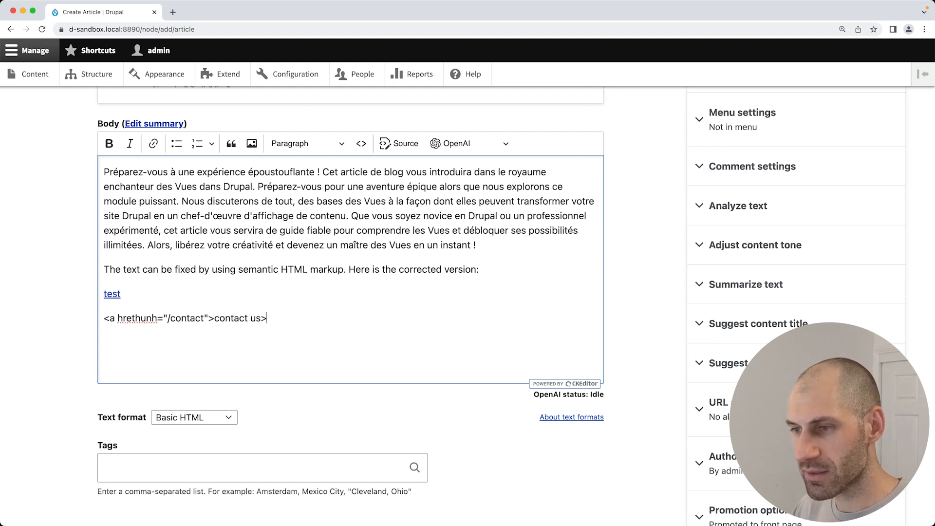
pyautogui.write('</a>')
# - Run OpenAI's Reformat/correct HTML on the malformed contact us link line
pyautogui.hotkey('shift', 'Home')
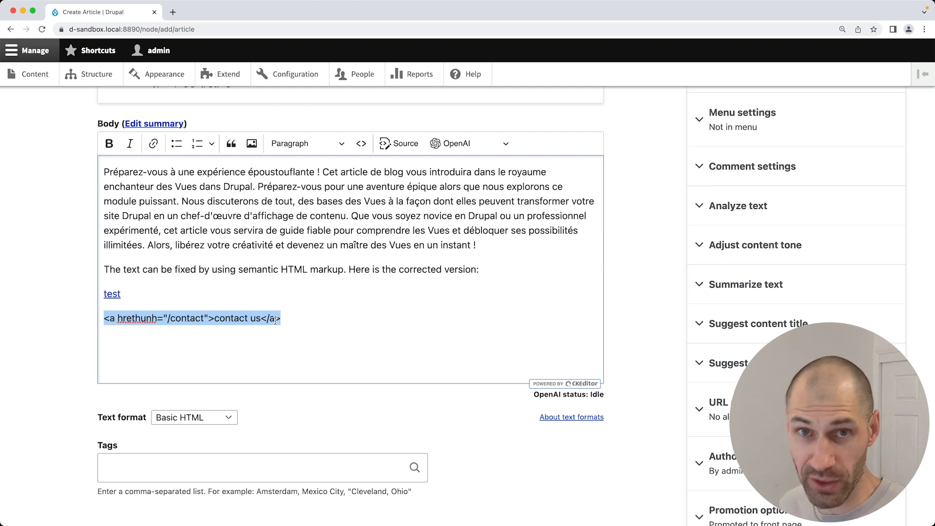
pyautogui.click(304, 319)
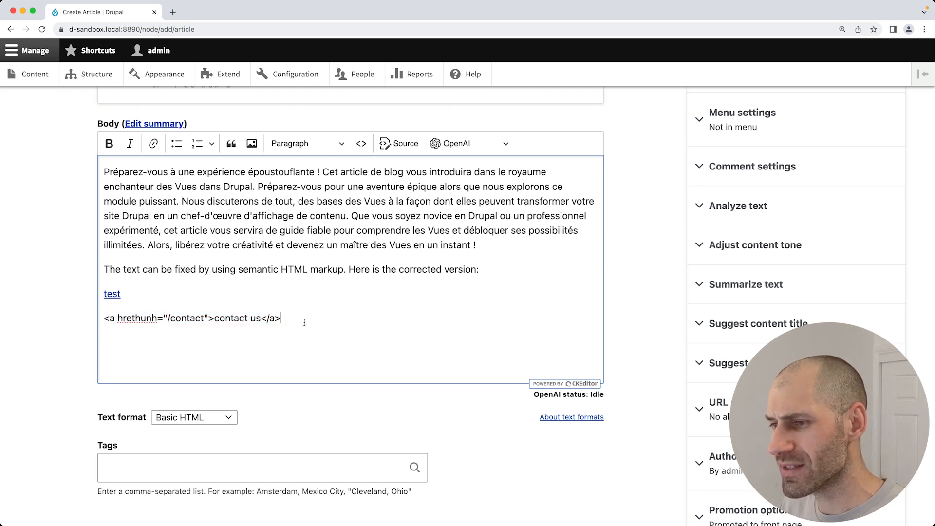
pyautogui.keyDown('shift'); pyautogui.click(89, 327); pyautogui.keyUp('shift')
pyautogui.click(474, 144)
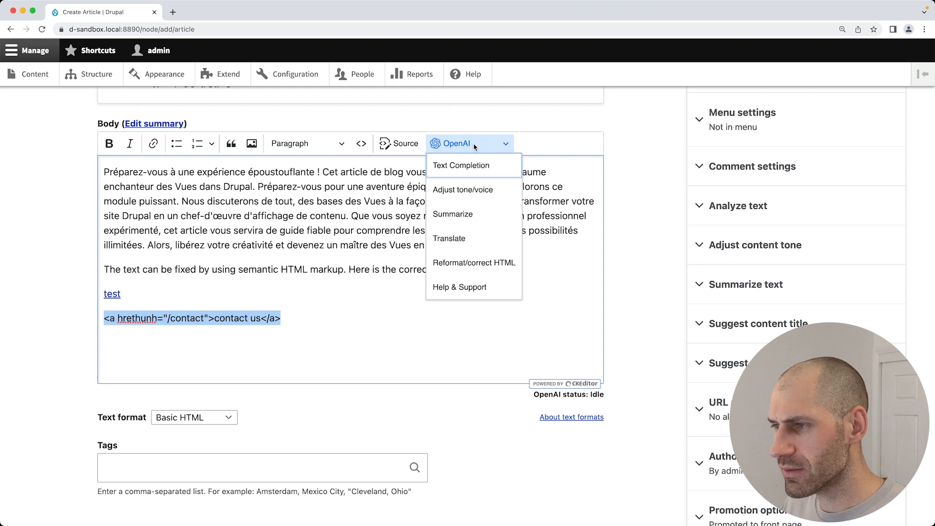
pyautogui.click(474, 263)
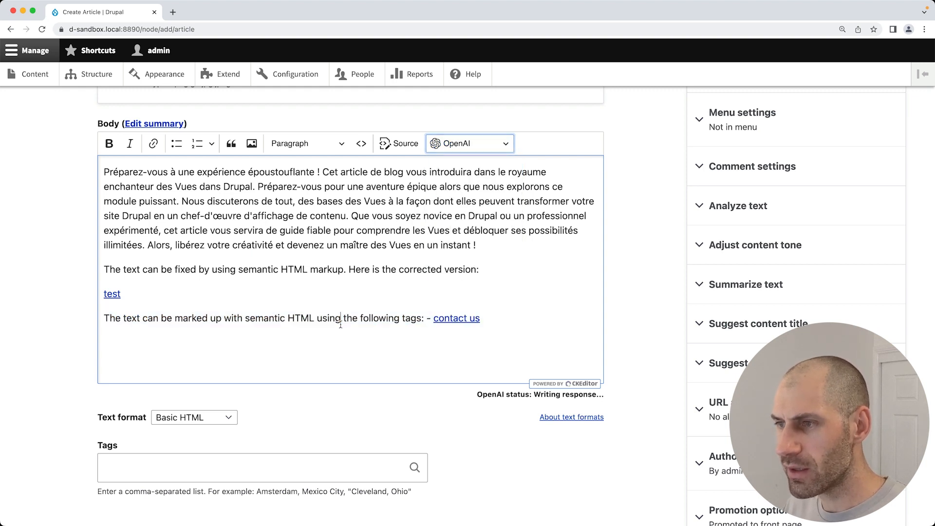
# - Inspect the contact us link's HTML source and delete the explanatory text in front of the link
pyautogui.click(405, 145)
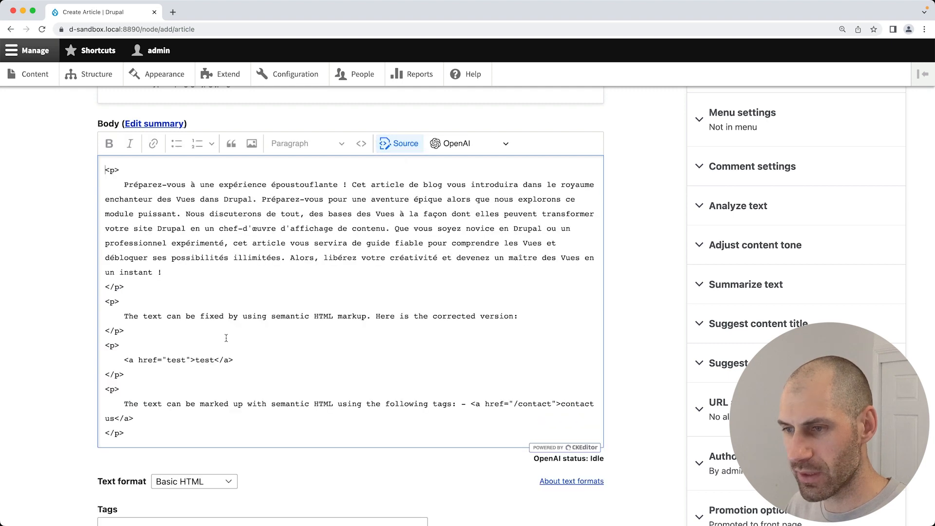
pyautogui.moveTo(561, 405); pyautogui.dragTo(528, 404)
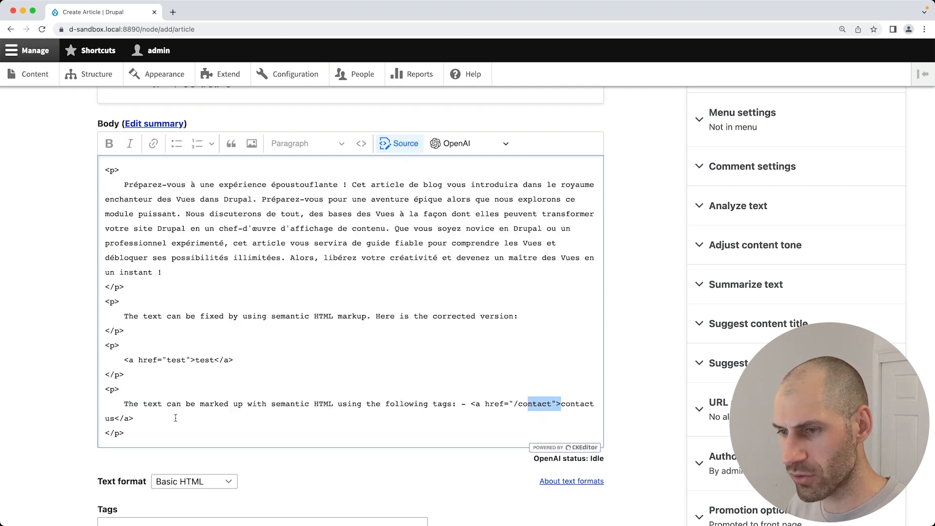
pyautogui.click(399, 143)
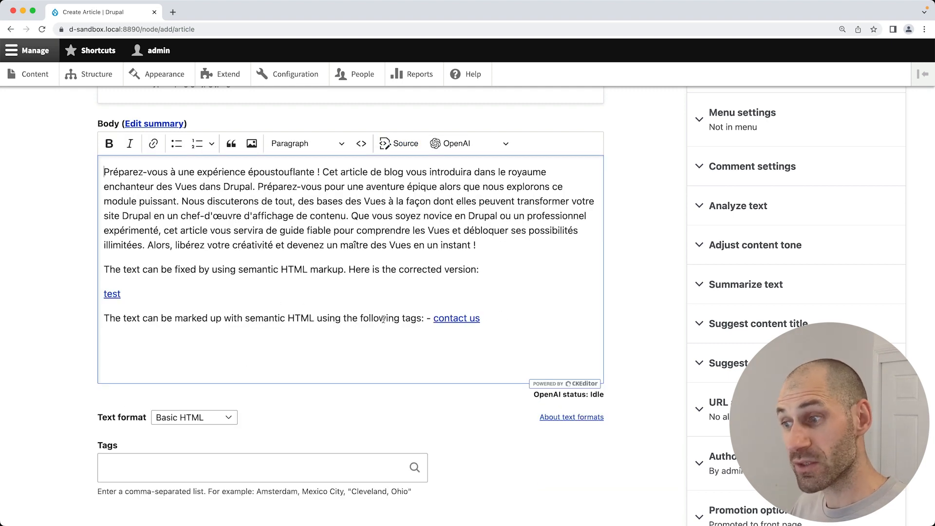
pyautogui.moveTo(432, 319); pyautogui.dragTo(97, 321)
pyautogui.press('BackSpace')
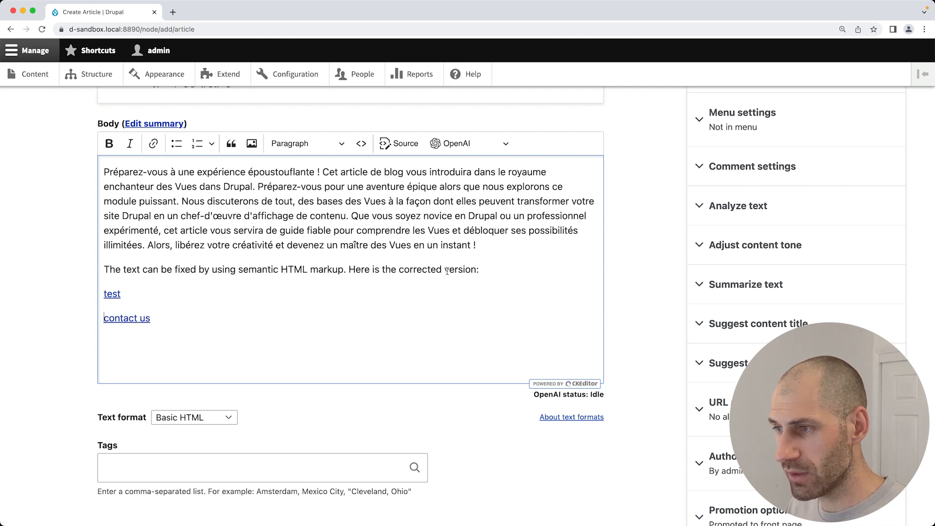
# - Delete the explanatory sentence above the test link and the French paragraph from the article body
pyautogui.tripleClick(182, 272)
pyautogui.press('BackSpace')
pyautogui.press('BackSpace')
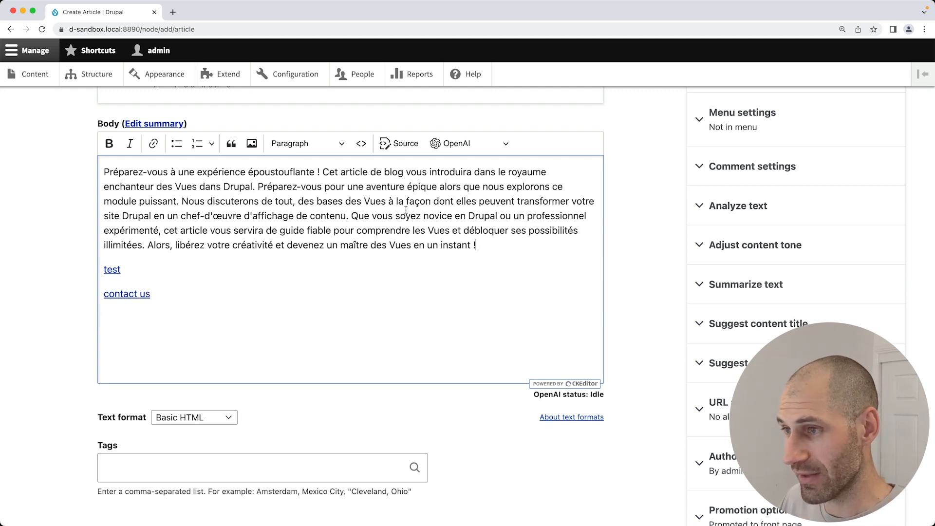
pyautogui.tripleClick(443, 200)
pyautogui.press('BackSpace')
# - Generate a new introductory paragraph about Views in Drupal above the links with OpenAI's Text Completion
pyautogui.click(466, 146)
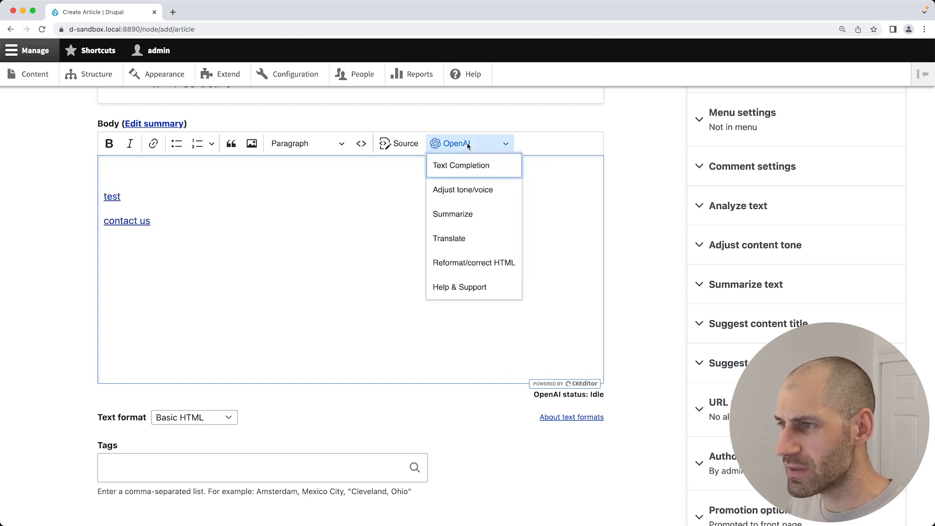
pyautogui.click(465, 164)
pyautogui.press('super+Tab')
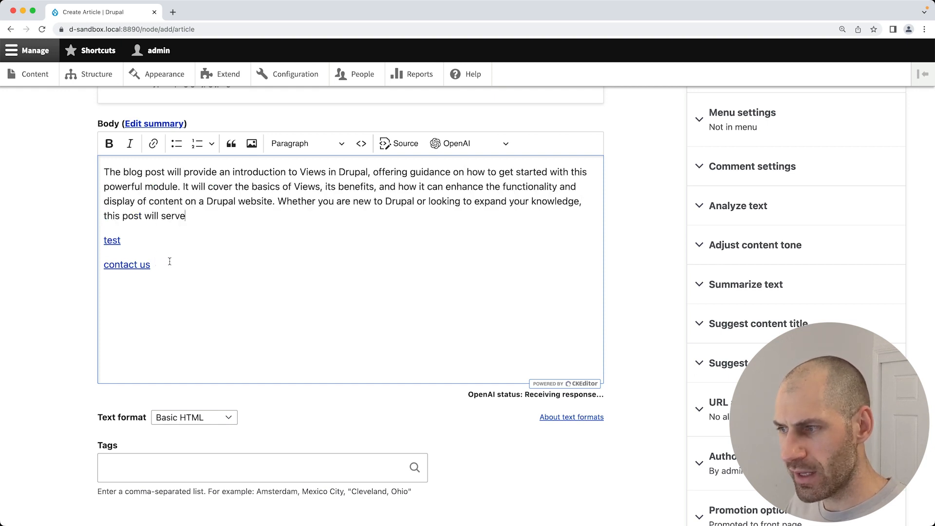
# - Delete the test and contact us links below the generated paragraph
pyautogui.moveTo(176, 270); pyautogui.dragTo(104, 241)
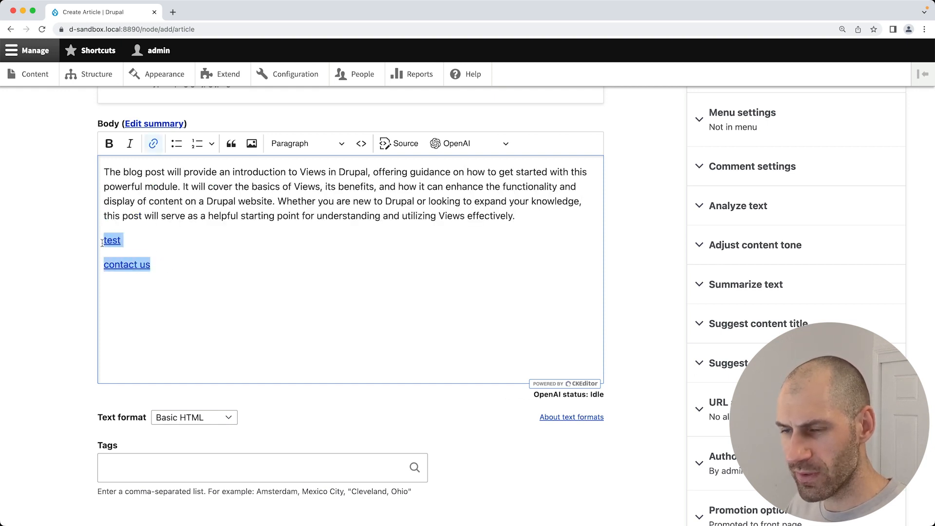
pyautogui.press('BackSpace')
pyautogui.press('BackSpace')
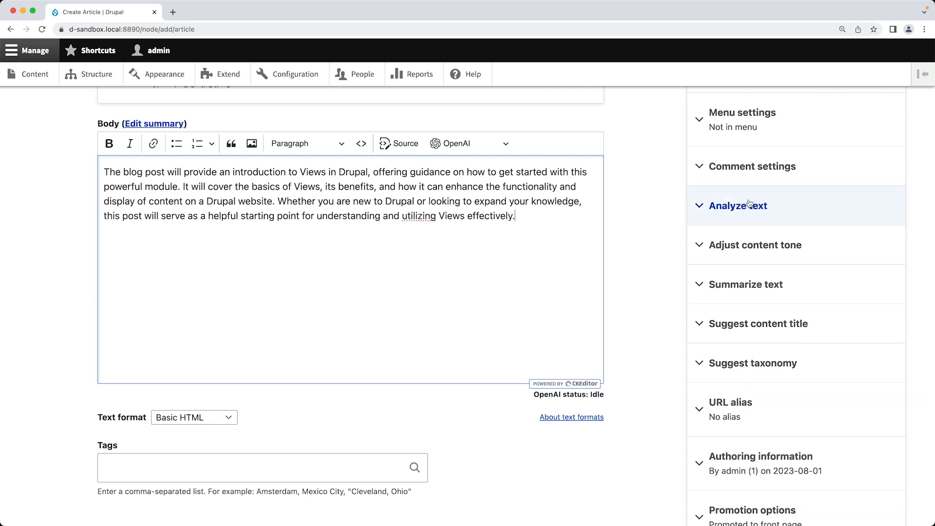
# - Analyze the Body field for OpenAI content policy violations with Analyze text, then collapse that section
pyautogui.click(723, 206)
pyautogui.click(724, 207)
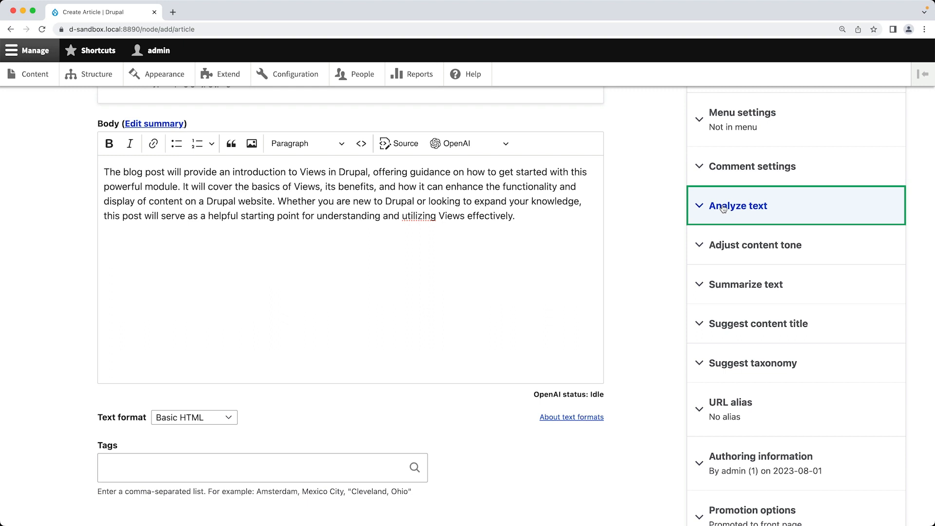
pyautogui.click(723, 207)
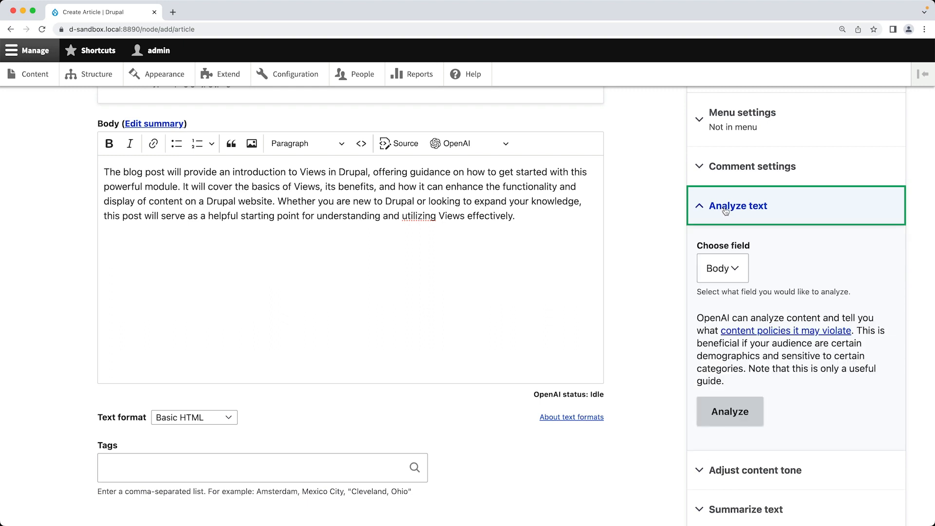
pyautogui.click(735, 273)
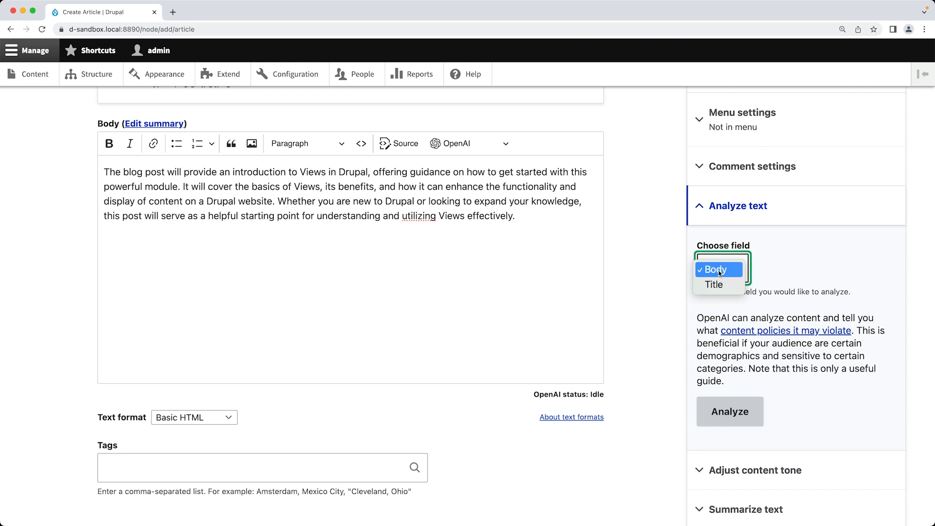
pyautogui.click(724, 272)
pyautogui.click(736, 415)
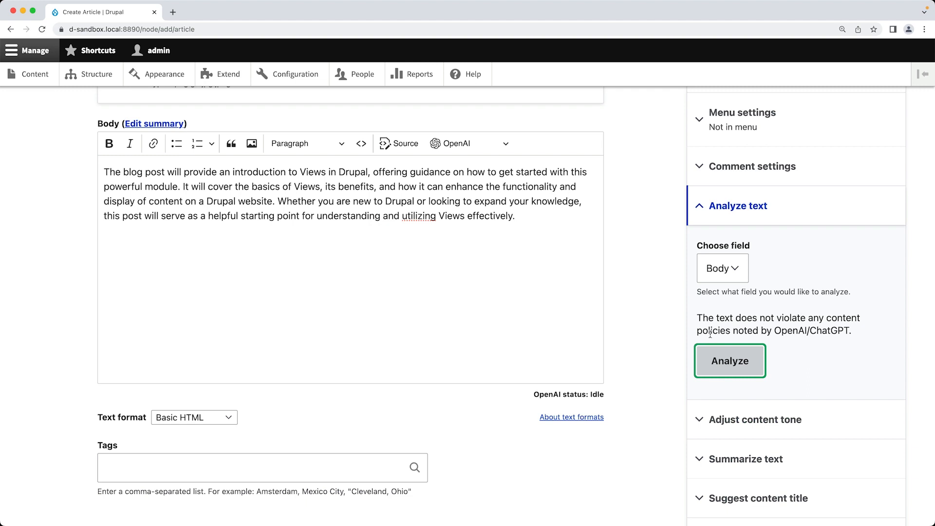
pyautogui.click(741, 205)
pyautogui.click(741, 204)
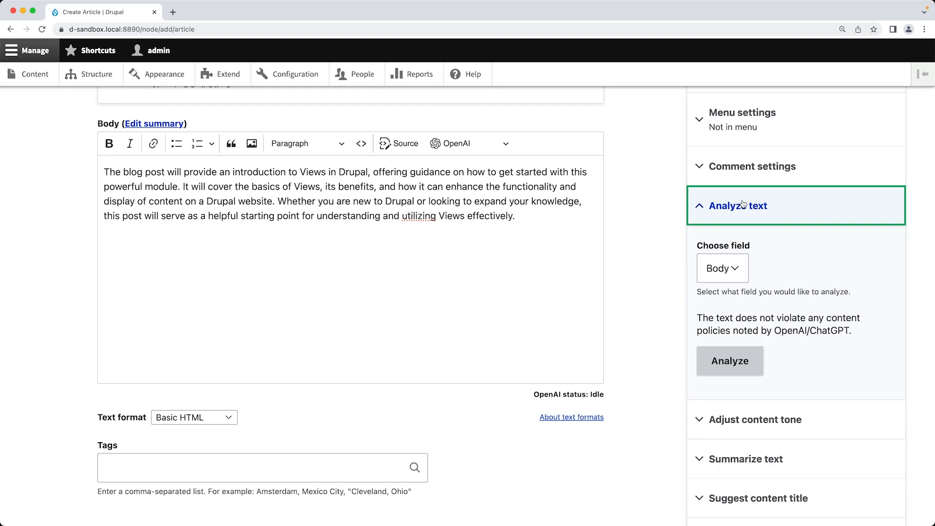
pyautogui.click(741, 205)
# - Expand the Adjust content tone section and compare it with the body editor's own OpenAI options
pyautogui.click(750, 244)
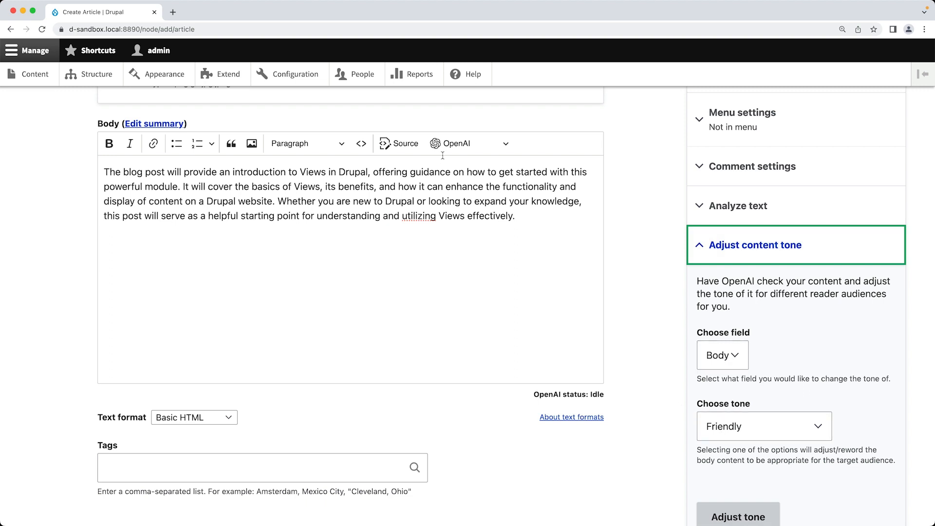
pyautogui.click(457, 143)
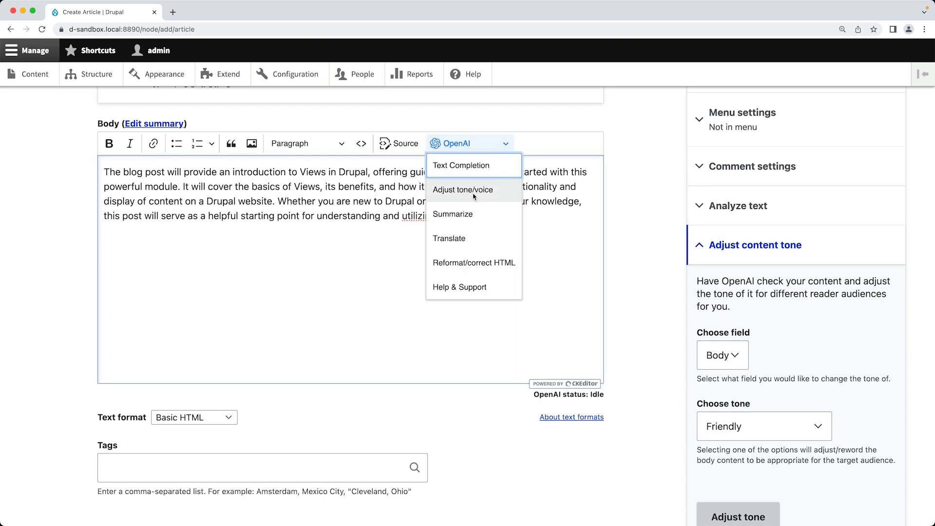
pyautogui.click(561, 213)
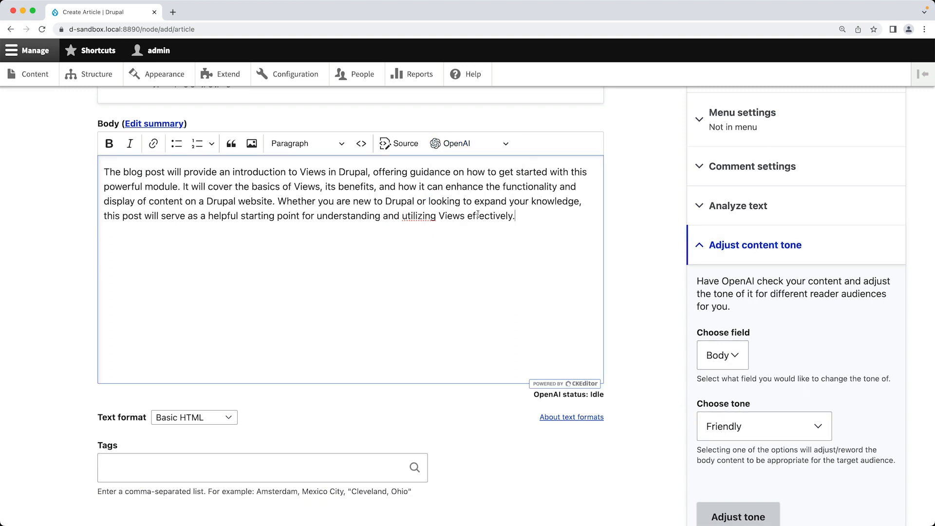
pyautogui.click(457, 143)
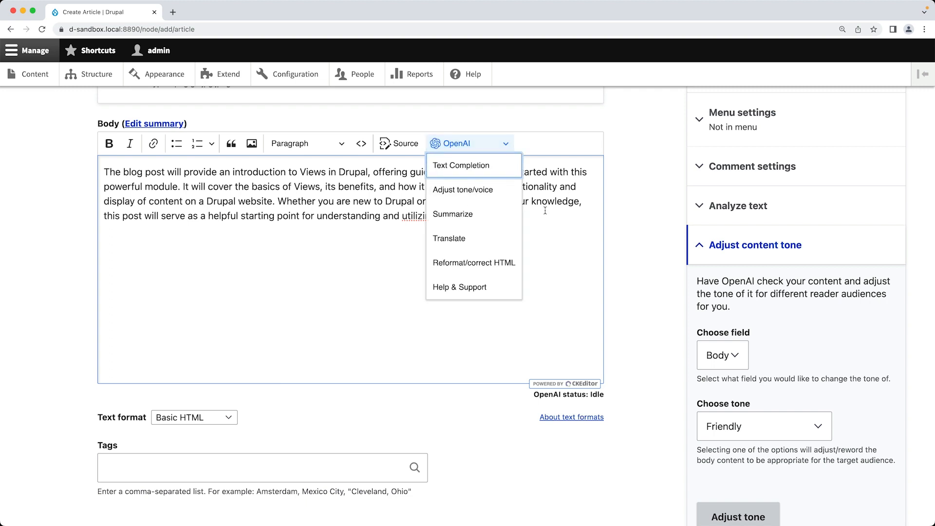
pyautogui.click(528, 213)
pyautogui.press('super+a')
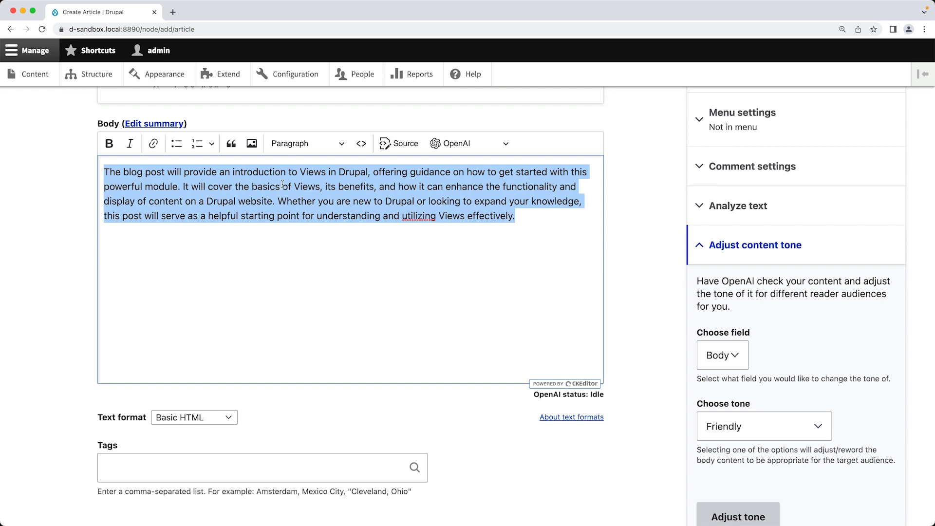
pyautogui.click(461, 144)
pyautogui.click(463, 143)
pyautogui.click(540, 238)
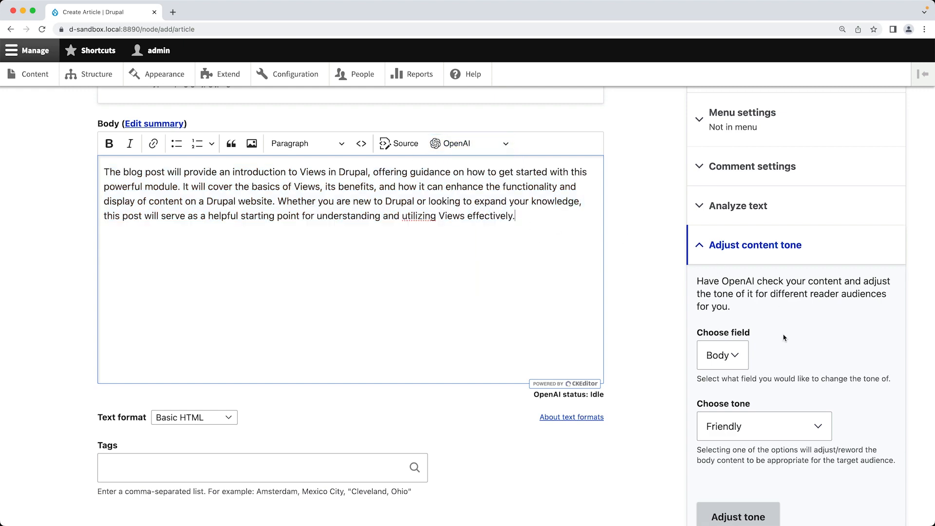
# - Generate a Friendly version of the Body field with Adjust content tone
pyautogui.scroll(-1, 745, 355)
pyautogui.click(726, 327)
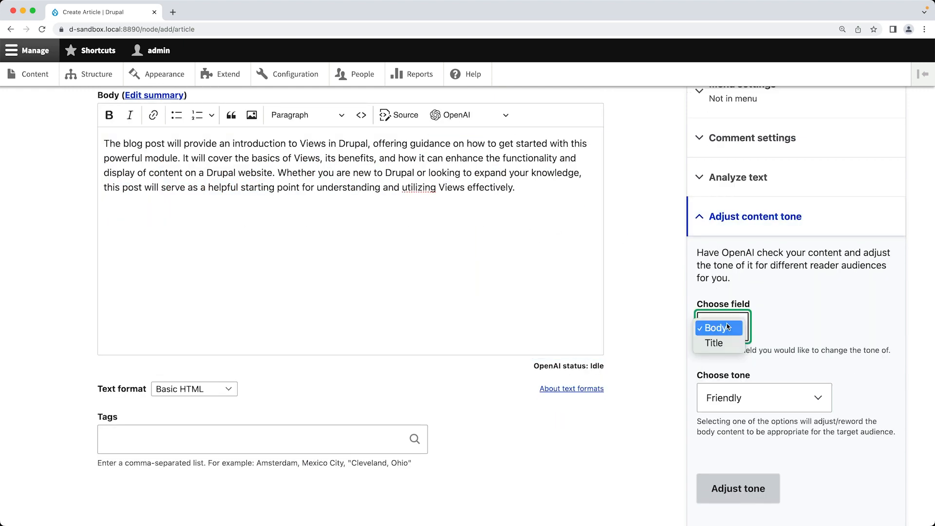
pyautogui.click(721, 326)
pyautogui.click(738, 488)
pyautogui.scroll(-2, 744, 440)
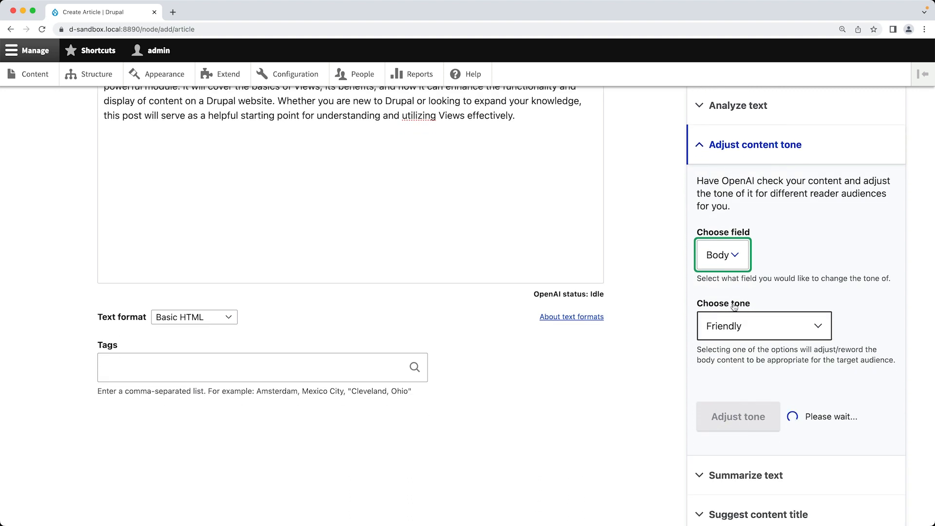
pyautogui.scroll(5, 736, 335)
pyautogui.scroll(3, 736, 335)
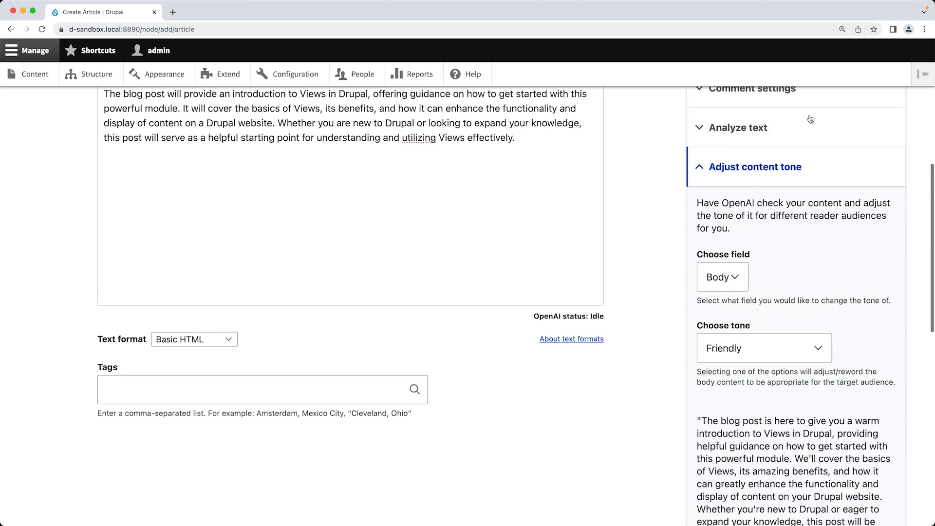
# - Check the fields available for tone adjustment and review the body editor's OpenAI options again
pyautogui.click(734, 274)
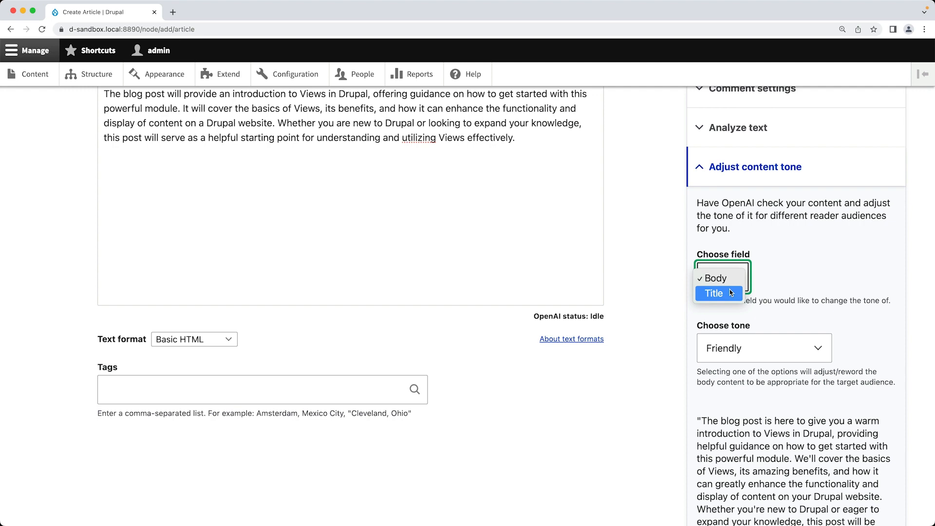
pyautogui.scroll(3, 748, 286)
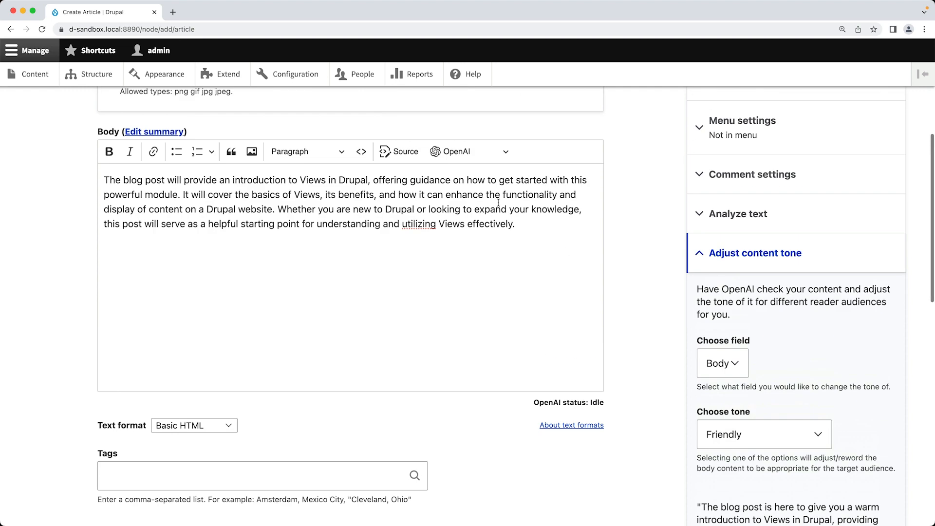
pyautogui.click(468, 151)
pyautogui.click(379, 189)
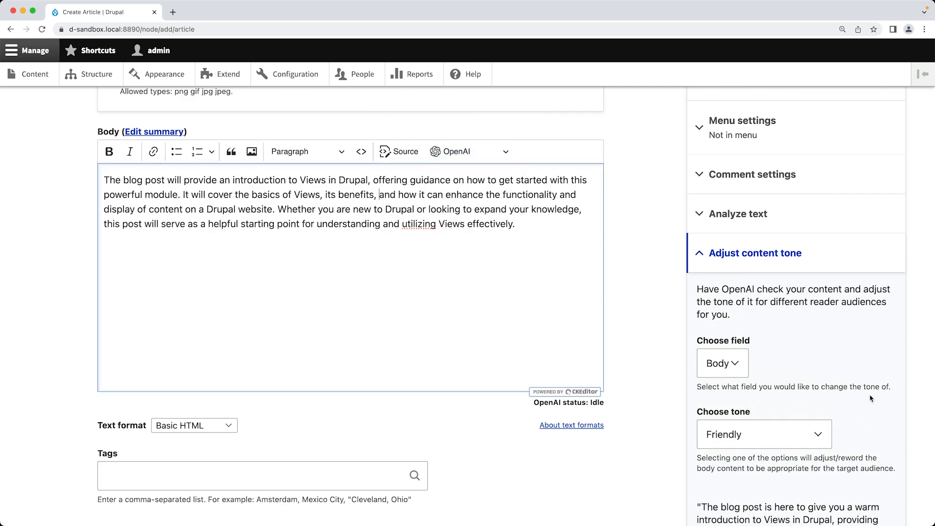
# - Collapse the tone settings and generate a summary of the Body field with Summarize text
pyautogui.scroll(-1, 760, 244)
pyautogui.click(759, 238)
pyautogui.click(762, 221)
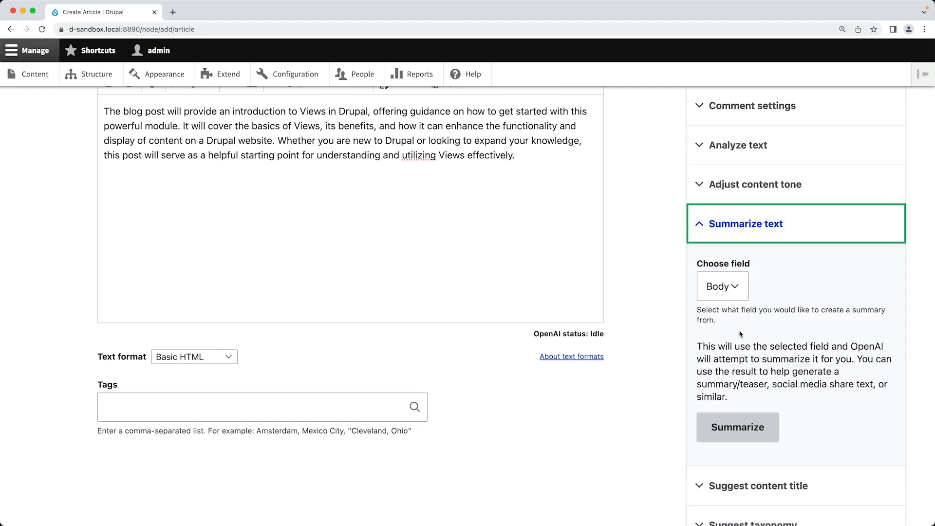
pyautogui.scroll(-2, 750, 273)
pyautogui.click(741, 330)
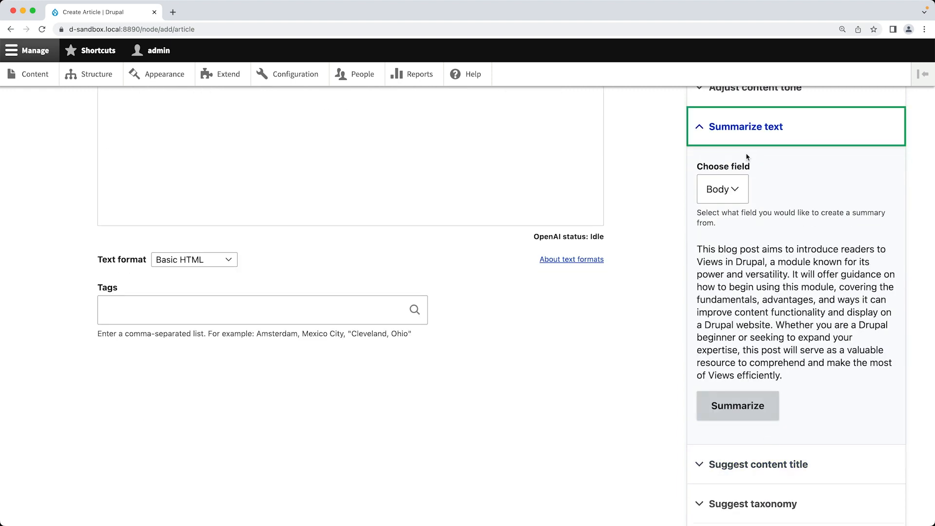
# - Collapse the summary section and generate a title suggestion from the Body field with Suggest content title
pyautogui.click(746, 128)
pyautogui.click(754, 166)
pyautogui.click(748, 323)
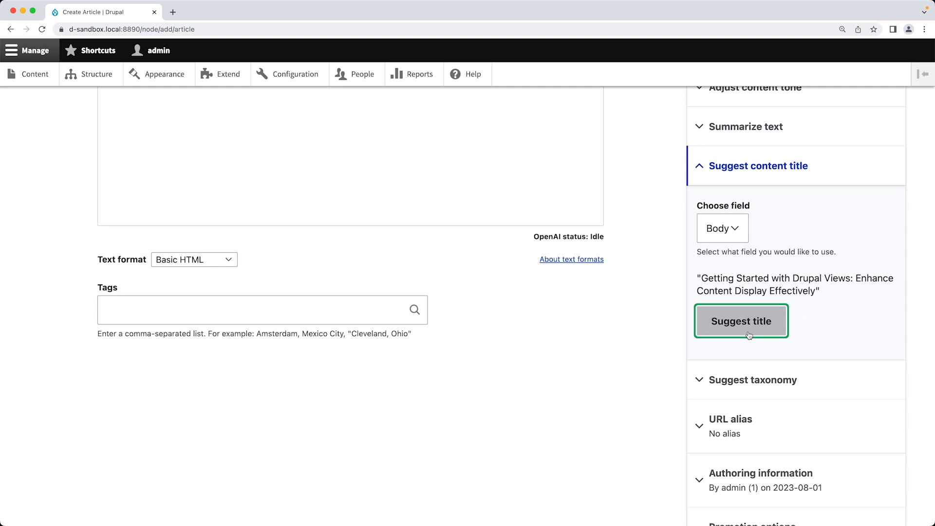
# - Generate classification terms from the Body field with Suggest taxonomy
pyautogui.scroll(-3, 748, 336)
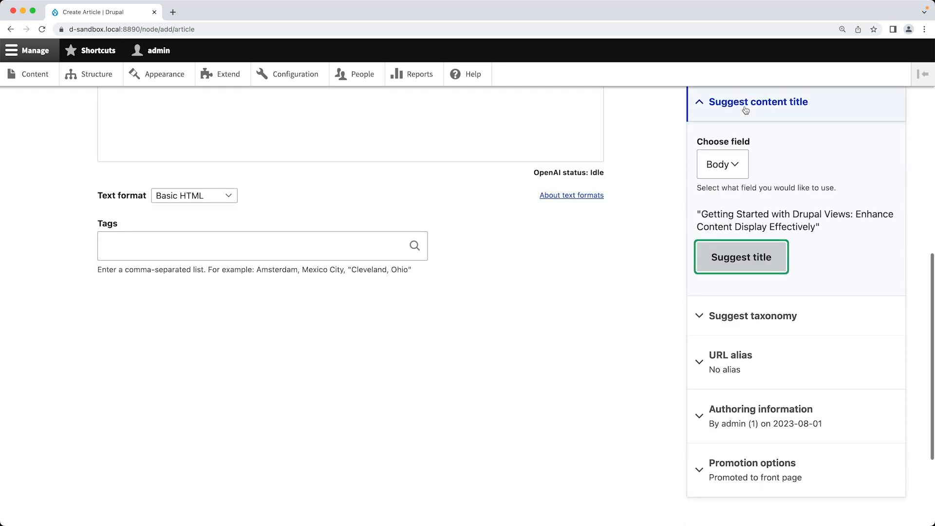
pyautogui.click(742, 316)
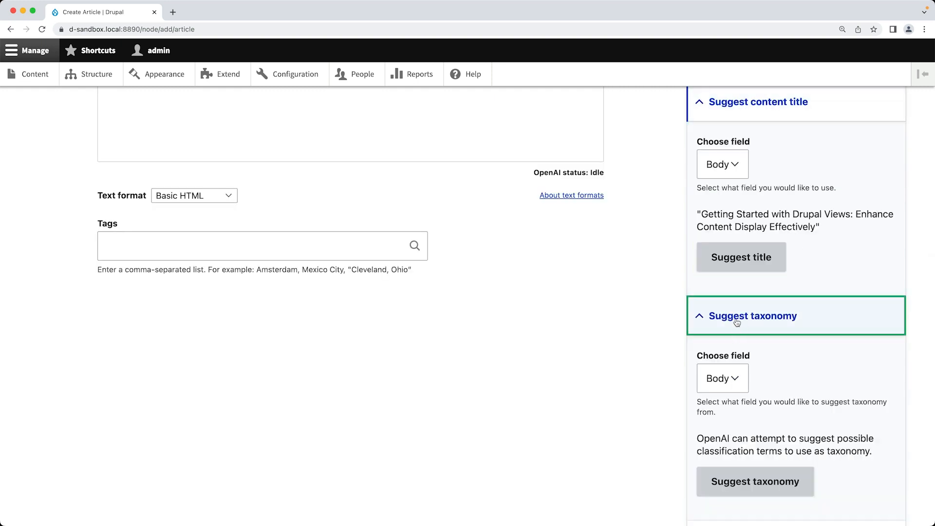
pyautogui.scroll(-2, 791, 324)
pyautogui.scroll(-2, 790, 324)
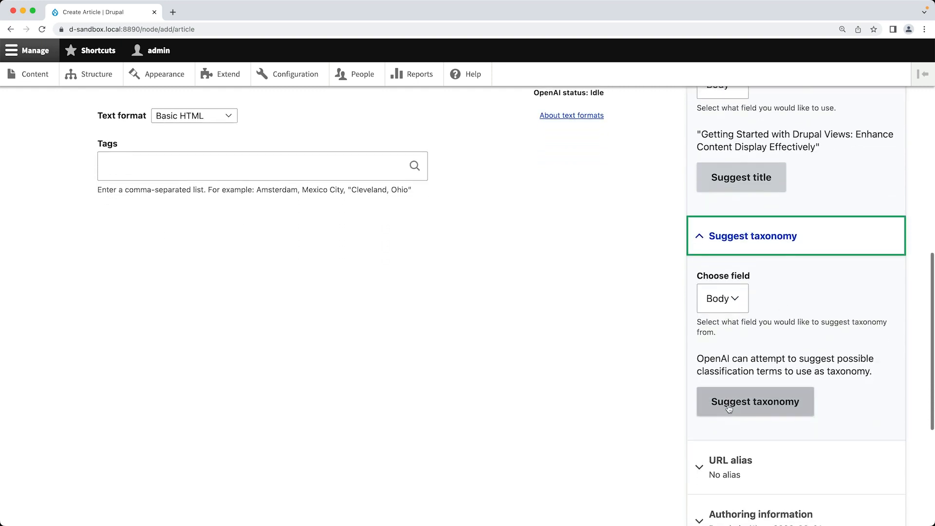
pyautogui.click(730, 382)
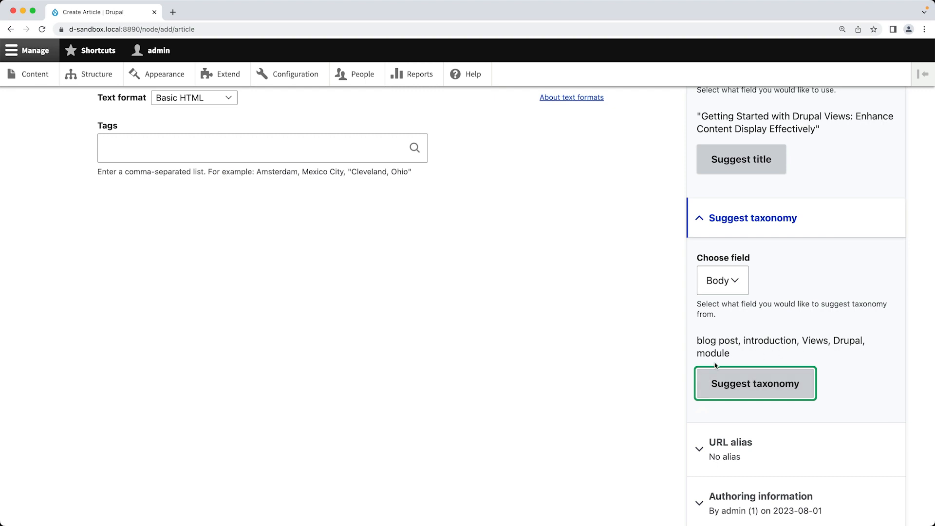
pyautogui.scroll(4, 702, 375)
pyautogui.scroll(4, 584, 351)
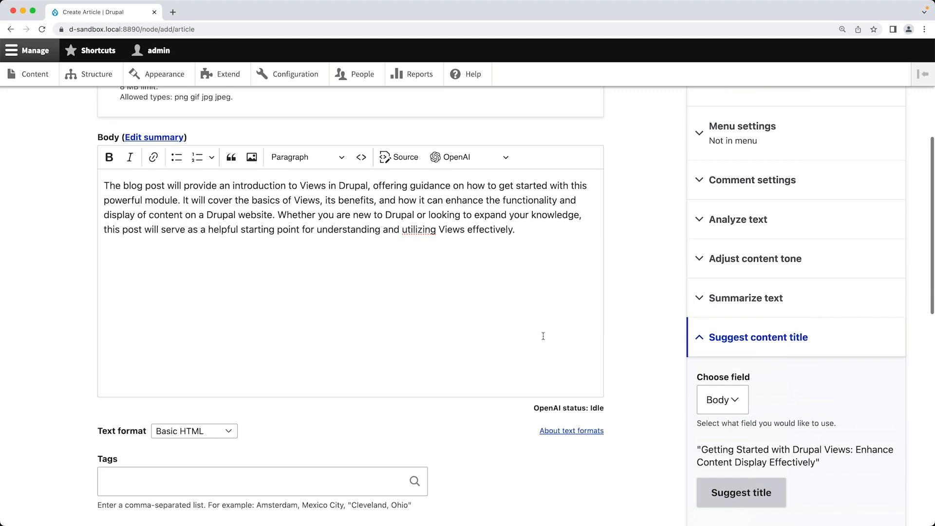